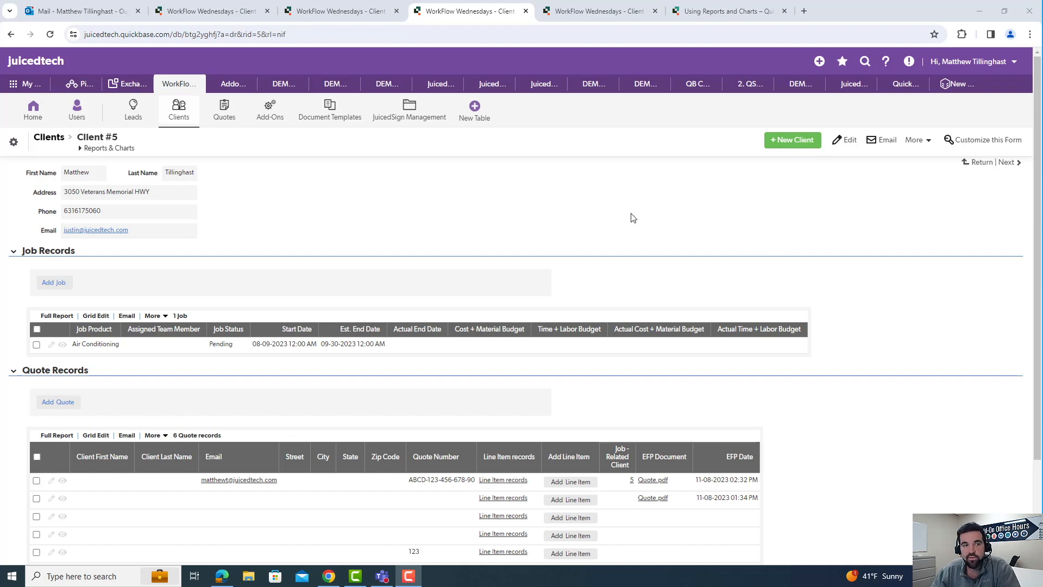
Step: Examine the Clients table's form settings for how roles use its forms, including the view form choices for Everyone, and exit settings
left_click(14, 143)
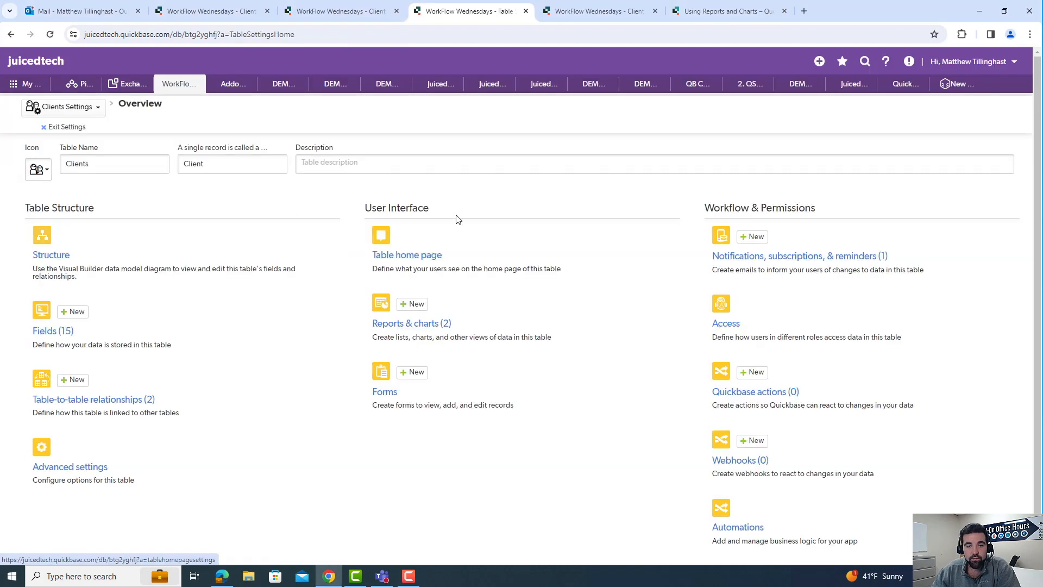
left_click(393, 398)
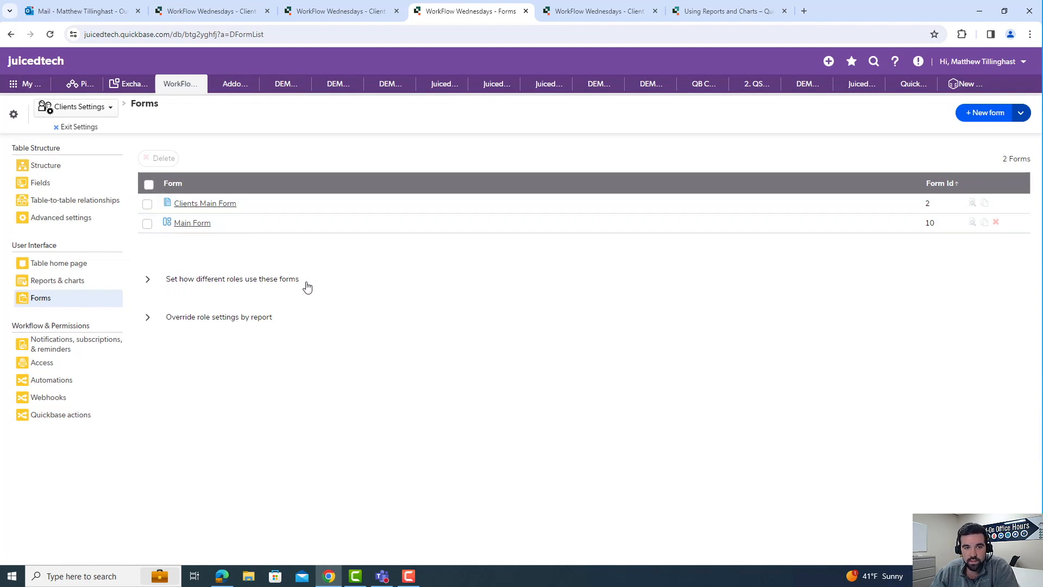
left_click(277, 286)
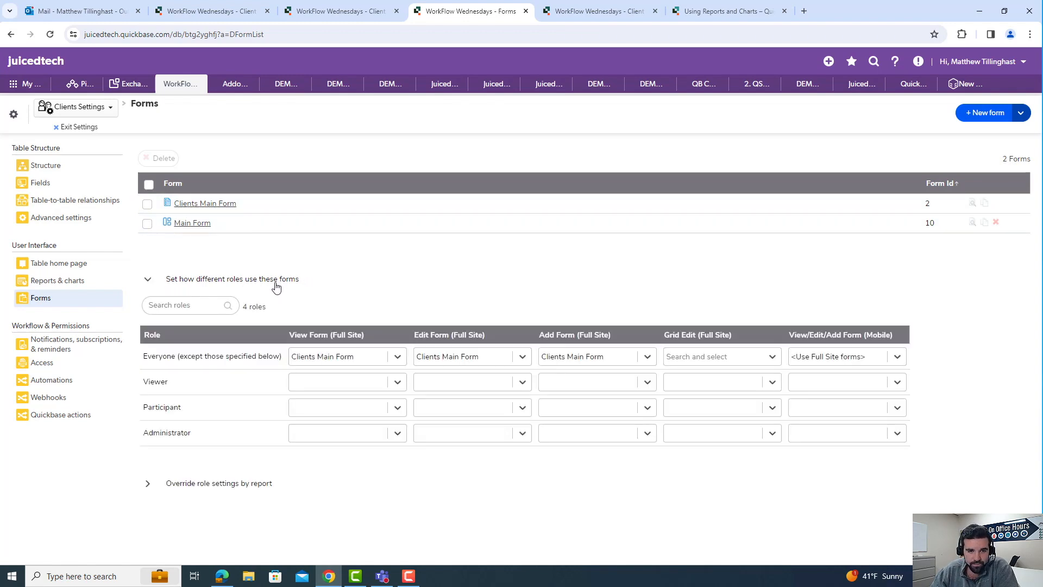
left_click(398, 357)
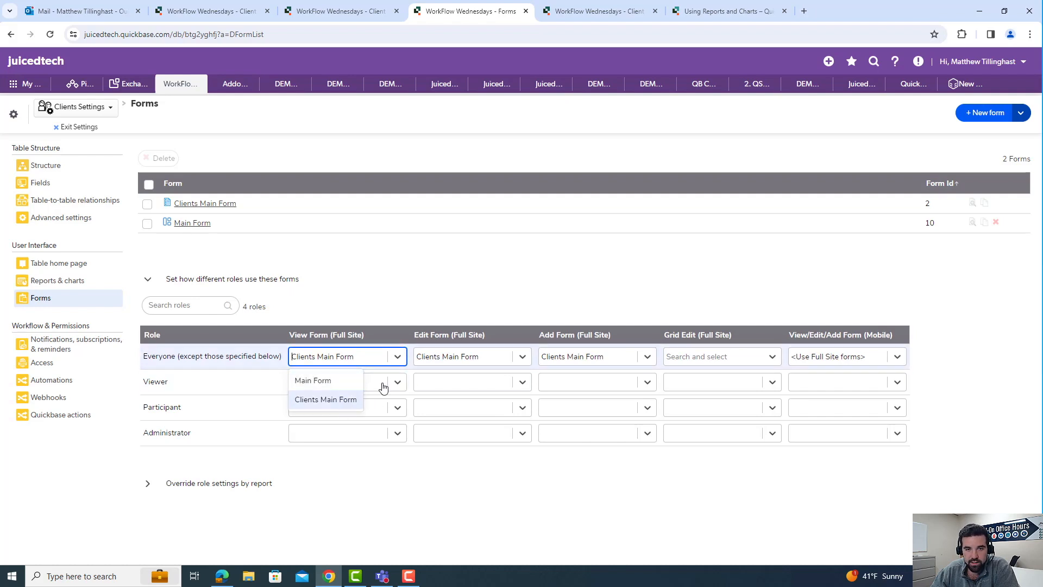
left_click(427, 300)
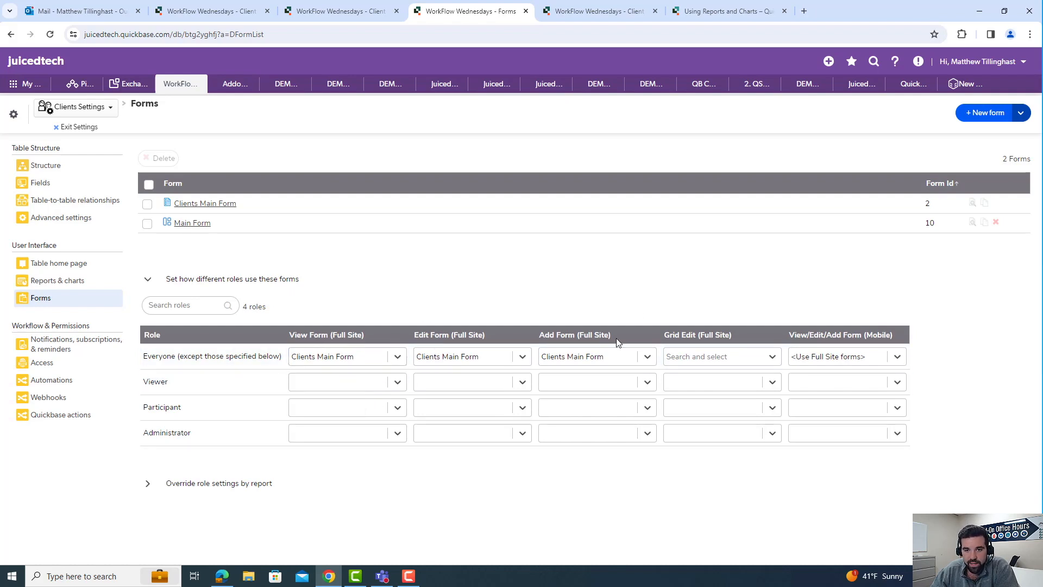
left_click(67, 129)
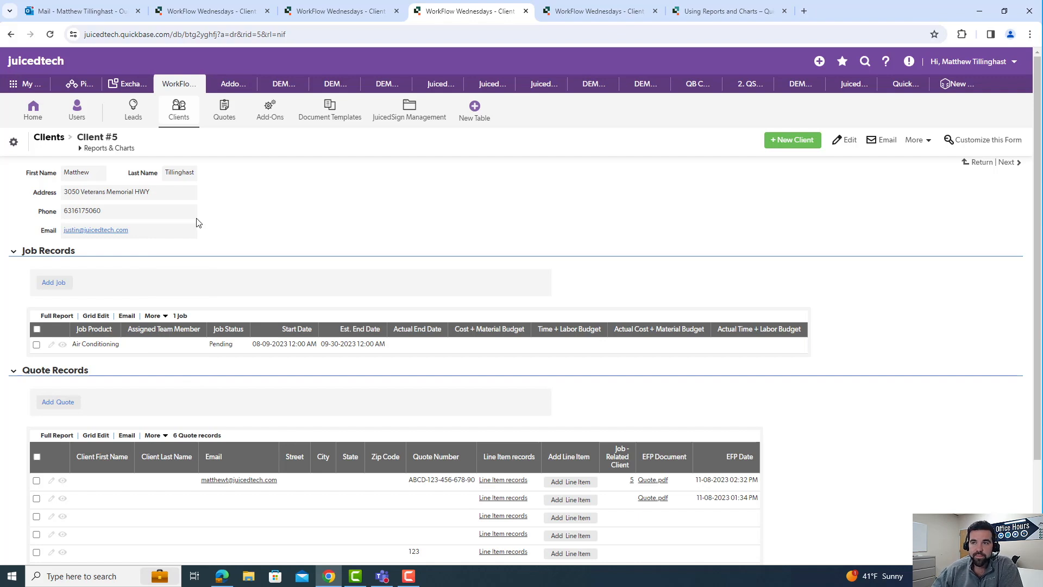
Step: Open the Clients Main Form for customization and insert an empty element row above the first section heading
left_click(979, 143)
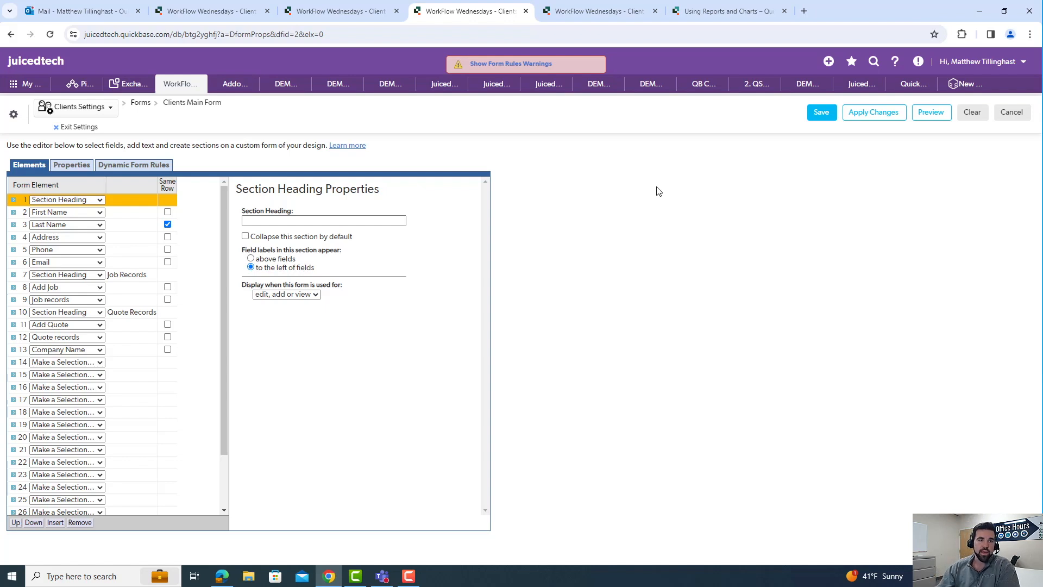
left_click(59, 524)
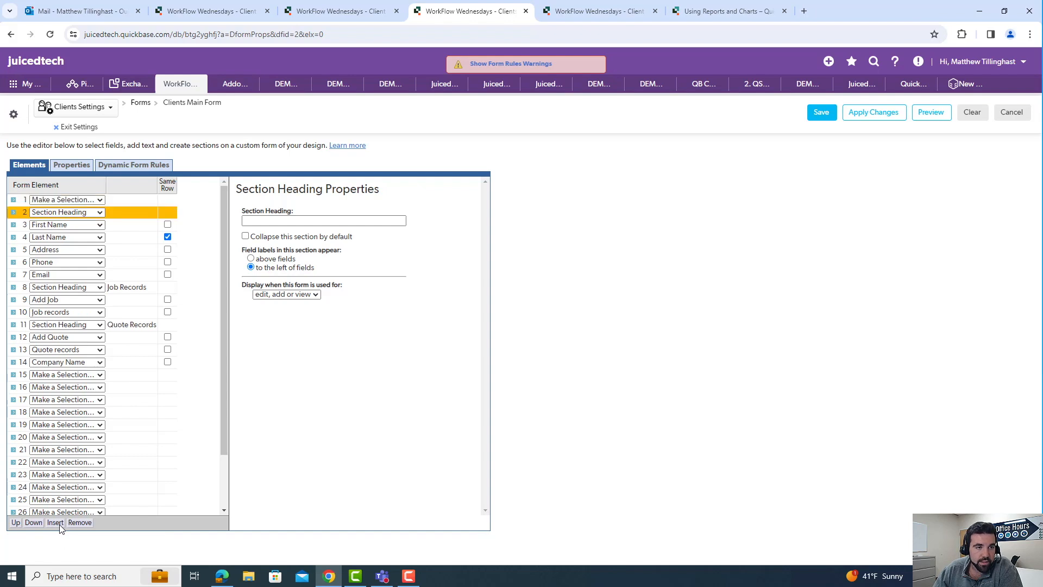
left_click(26, 200)
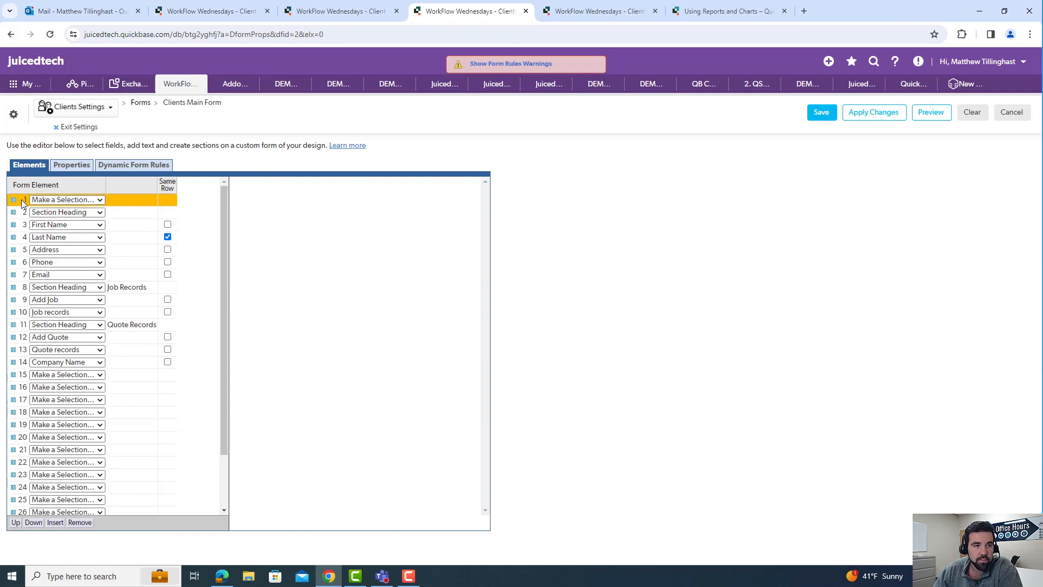
Step: Try the Text, Section Heading and Tab element types in the new first row of the form
left_click(78, 201)
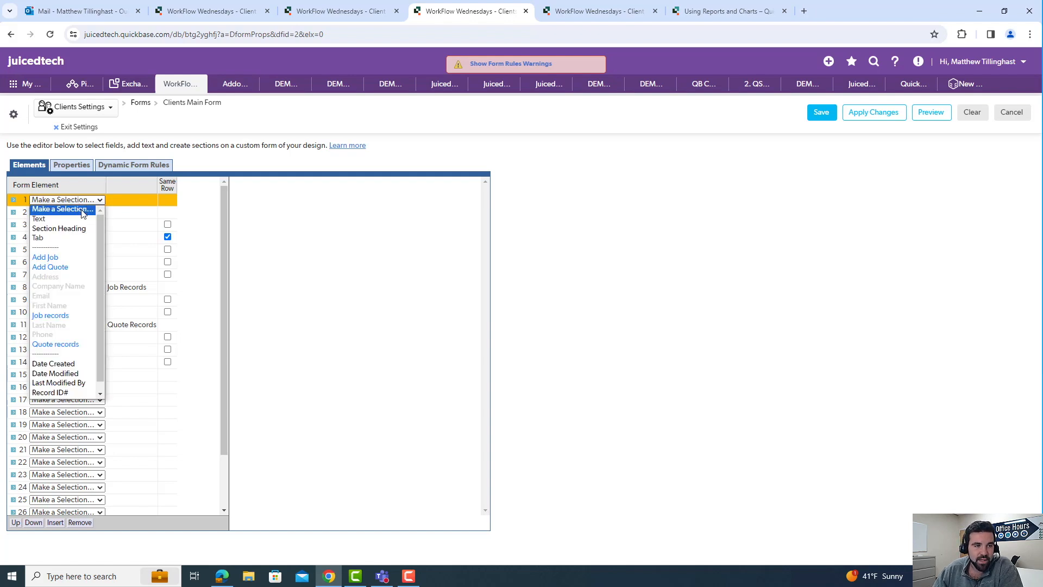
left_click(78, 218)
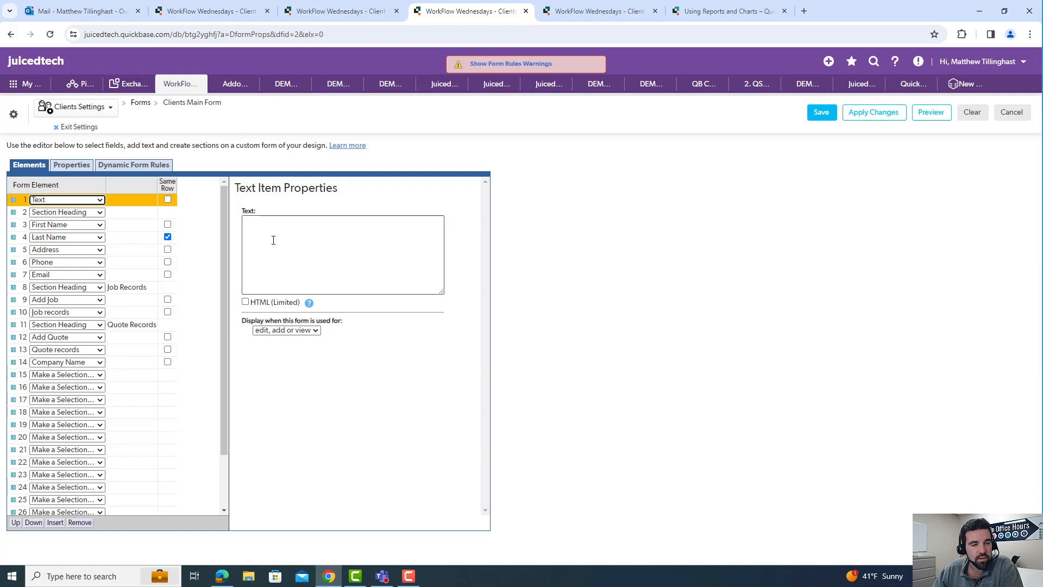
left_click(72, 200)
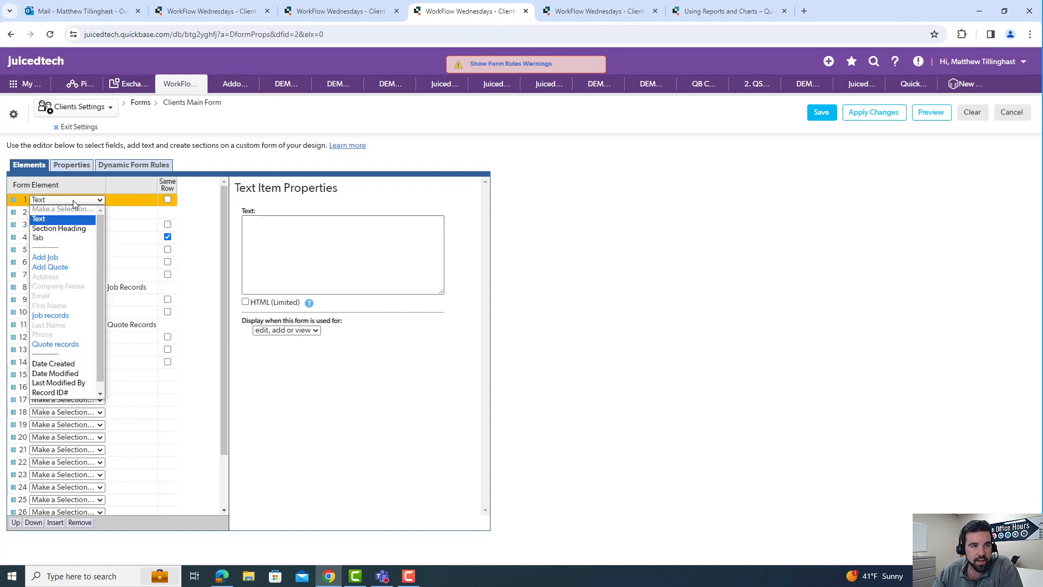
left_click(82, 229)
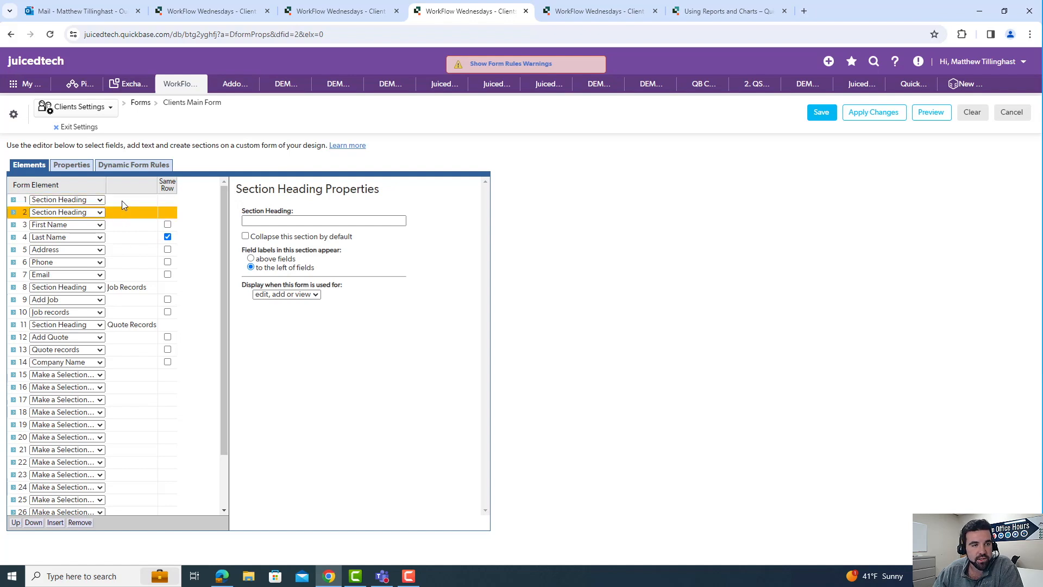
left_click(82, 201)
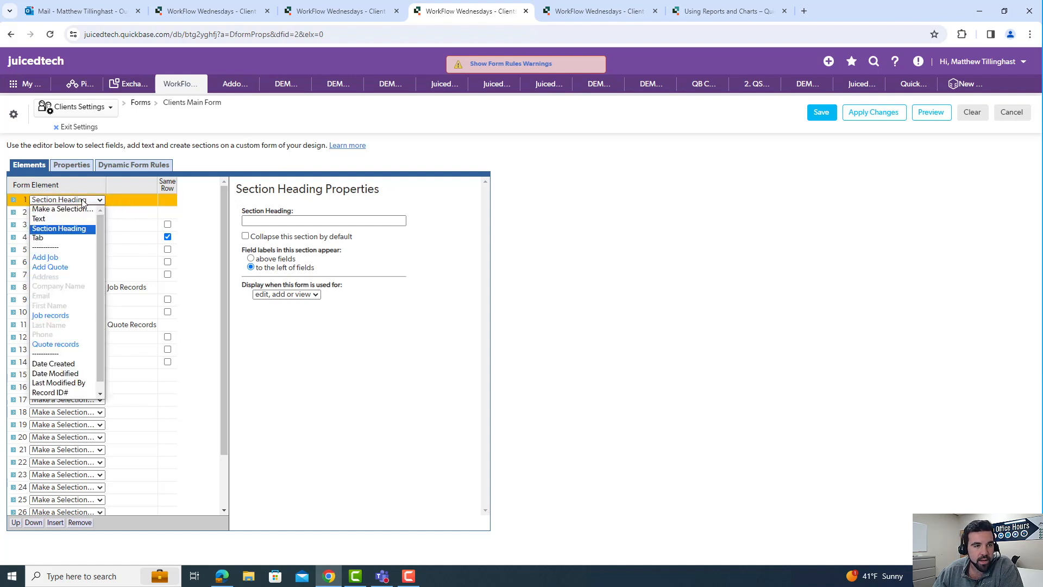
left_click(69, 240)
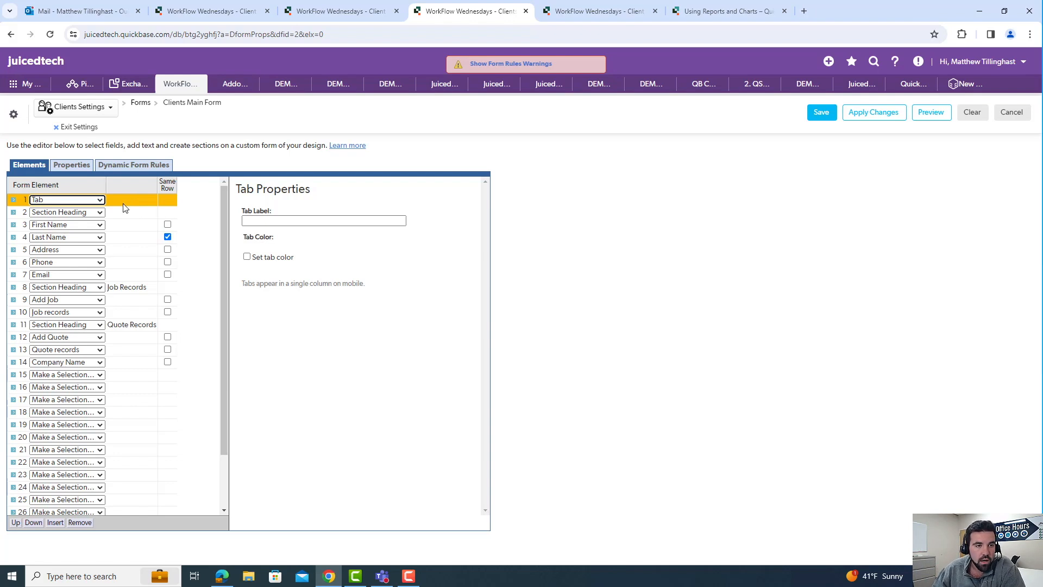
Step: Make the first form element the Record ID# field and give it the alternate label text "Client ID#"
left_click(88, 200)
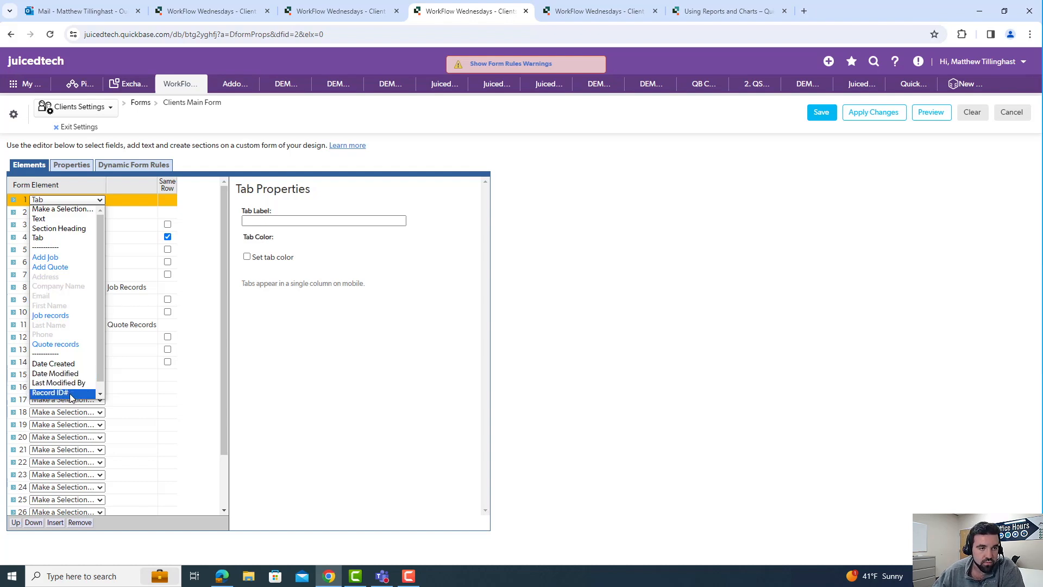
left_click(50, 393)
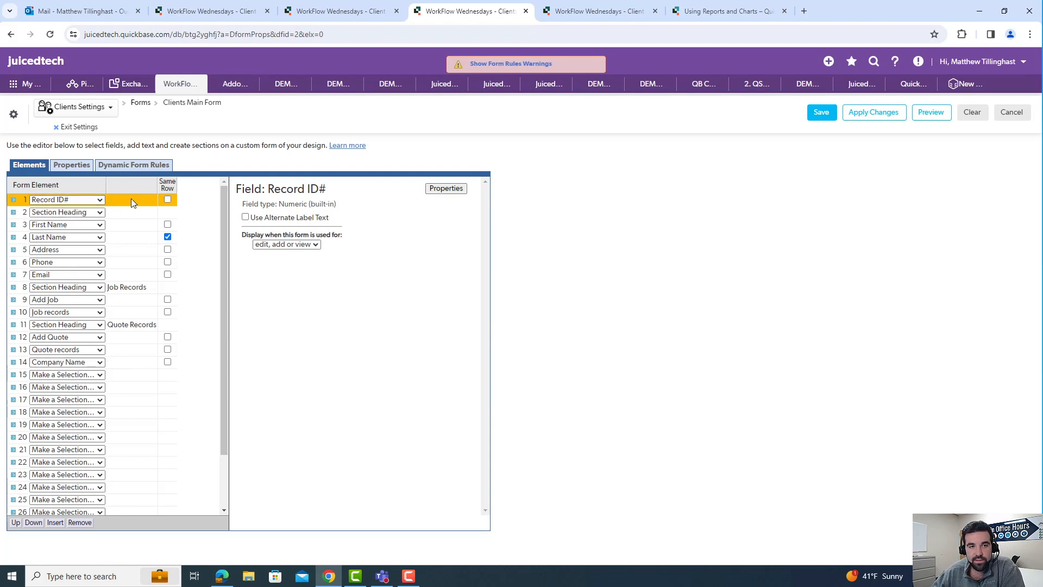
left_click(245, 218)
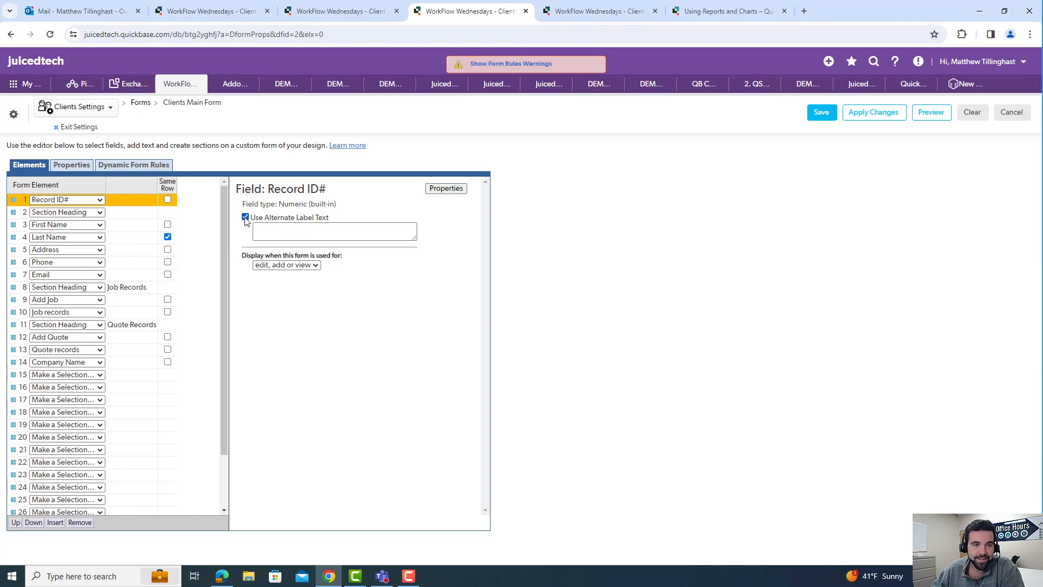
left_click(303, 231)
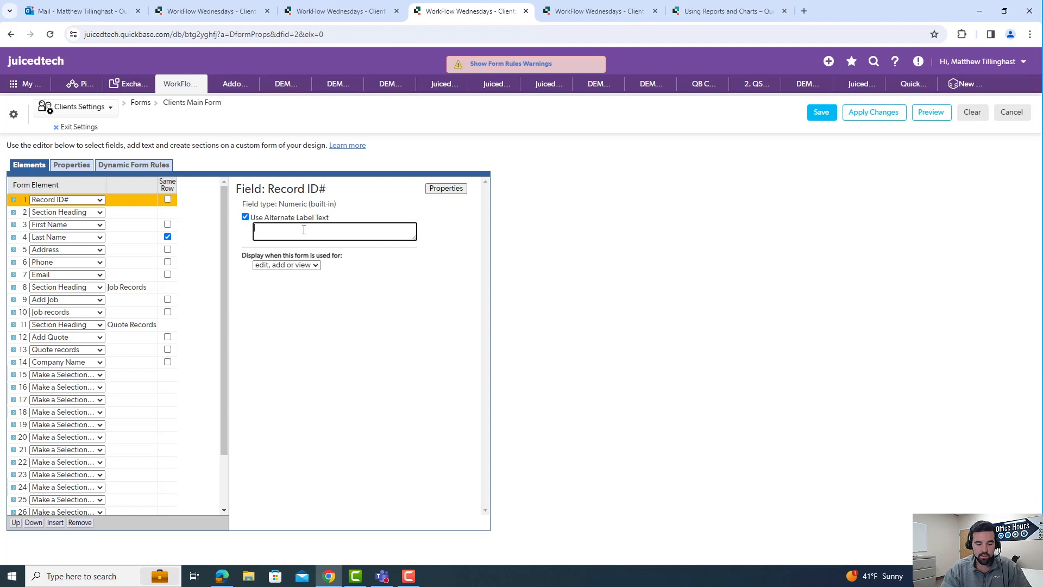
type("Client ID")
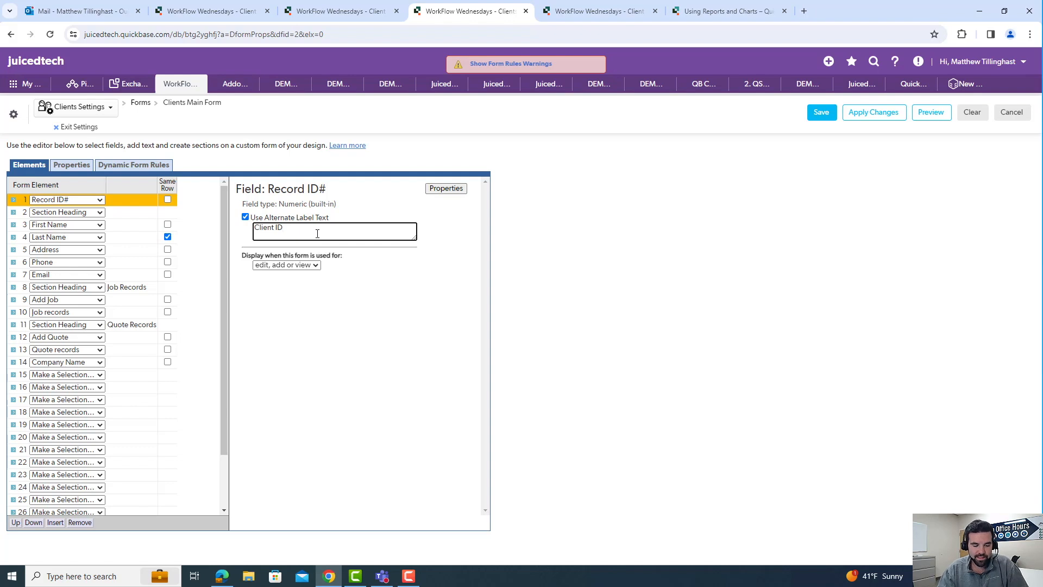
type("#")
left_click(361, 282)
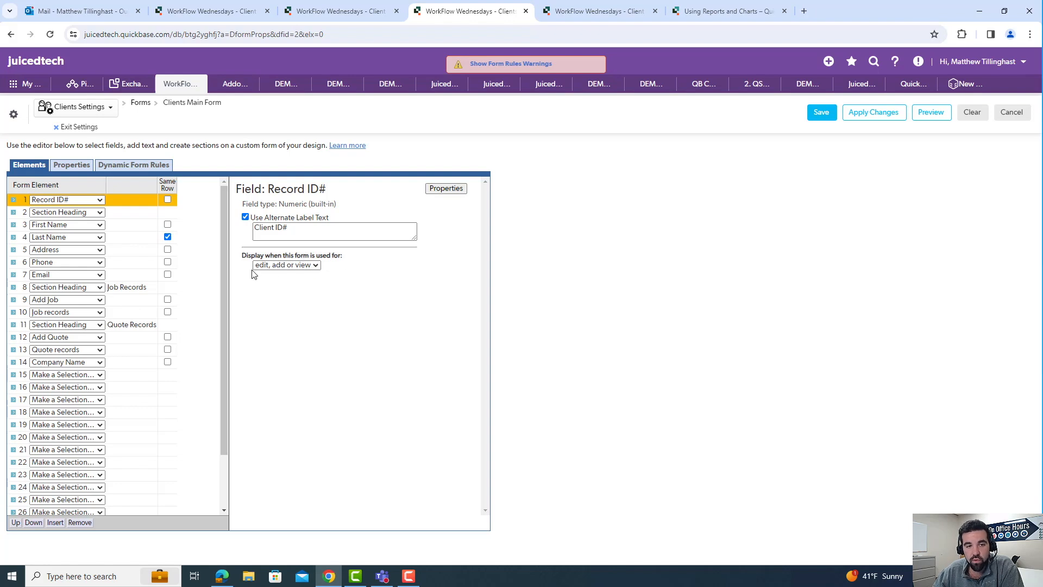
Step: Display the Record ID# element only when the form is used for edit or view
left_click(316, 268)
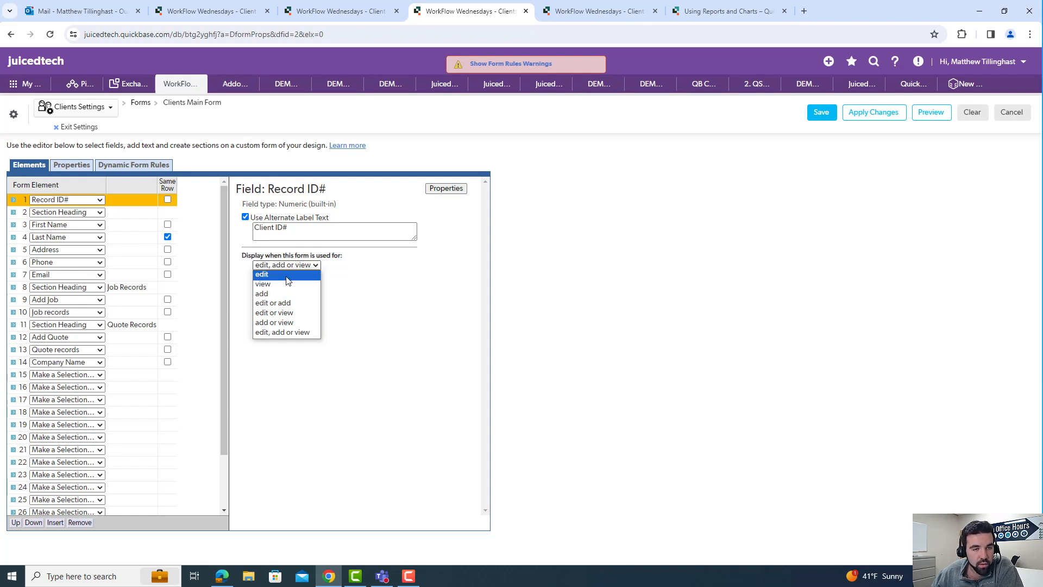
left_click(297, 313)
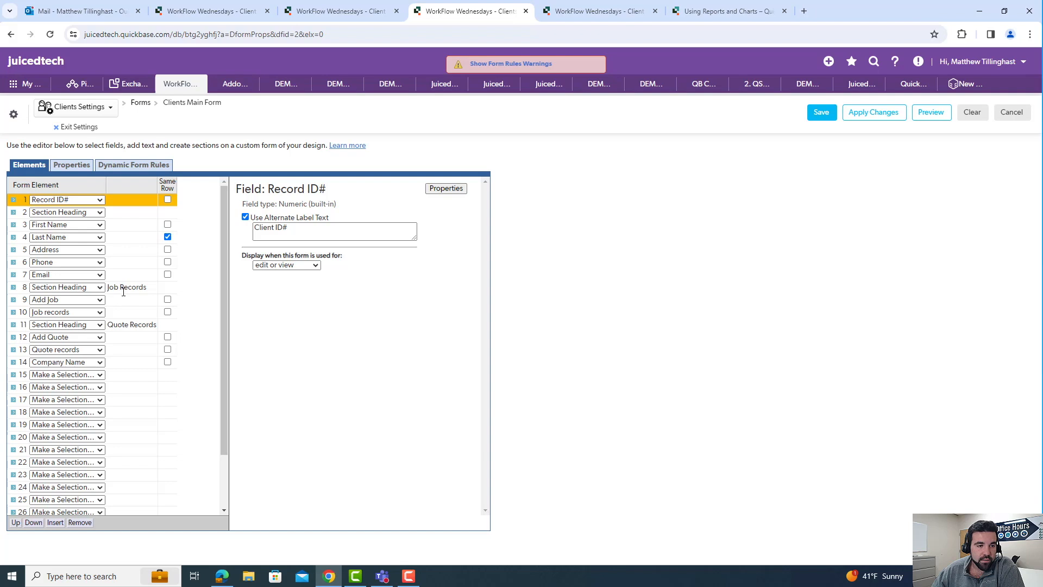
Step: Insert an empty element row above Company Name at the end of the form and remove it again
left_click(133, 367)
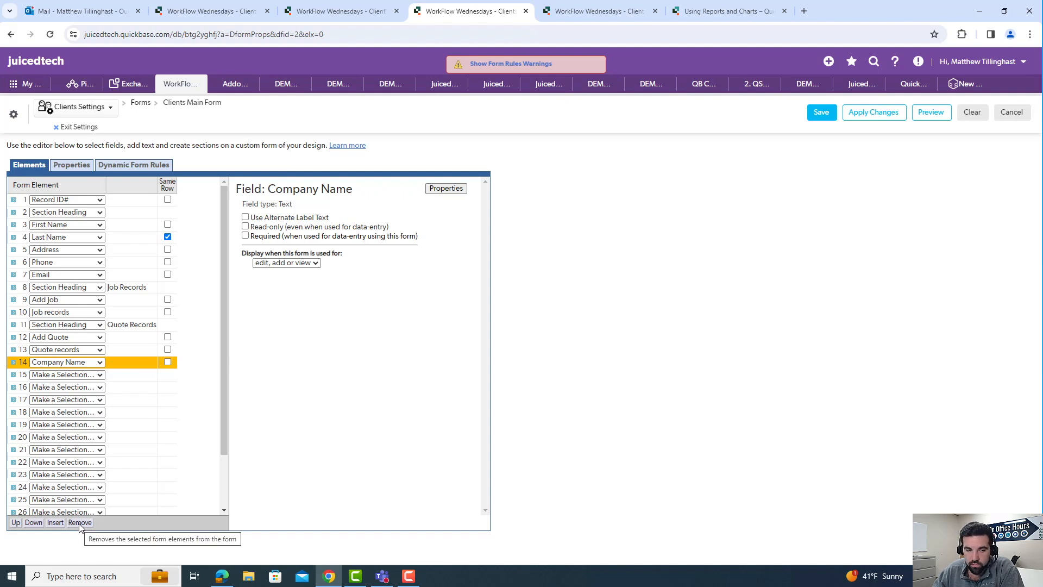
left_click(55, 523)
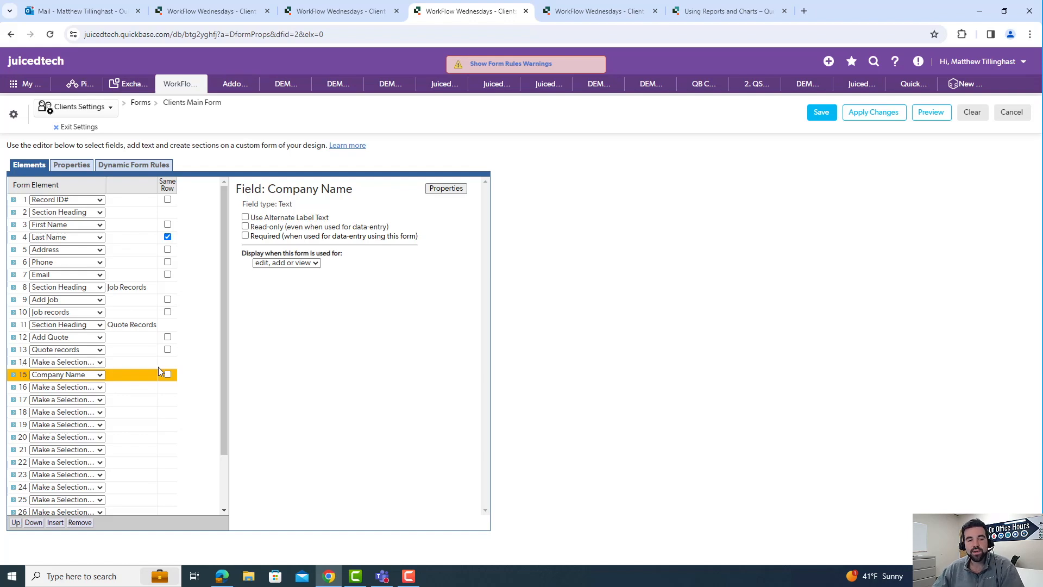
left_click(100, 363)
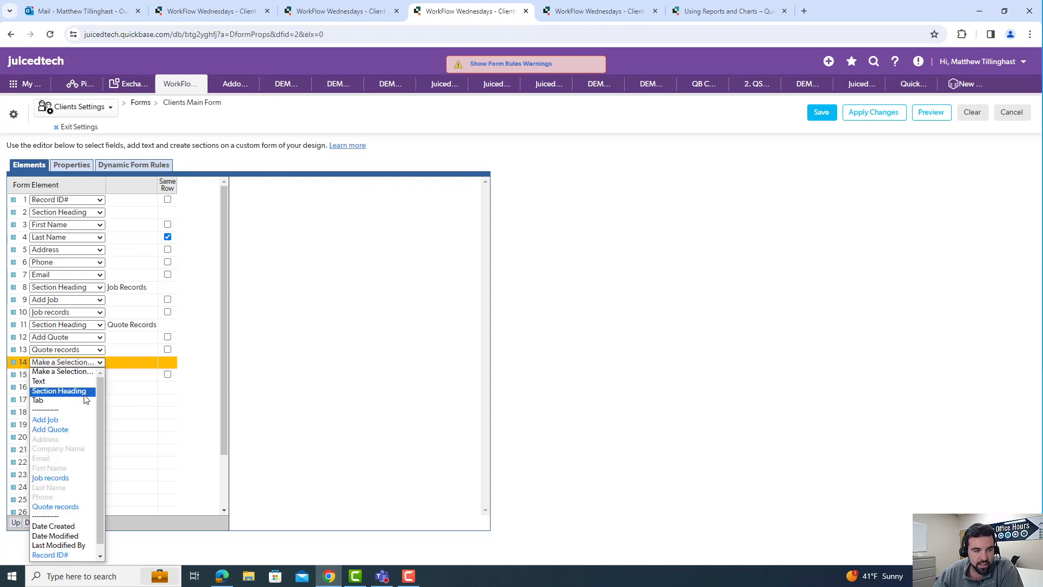
left_click(117, 364)
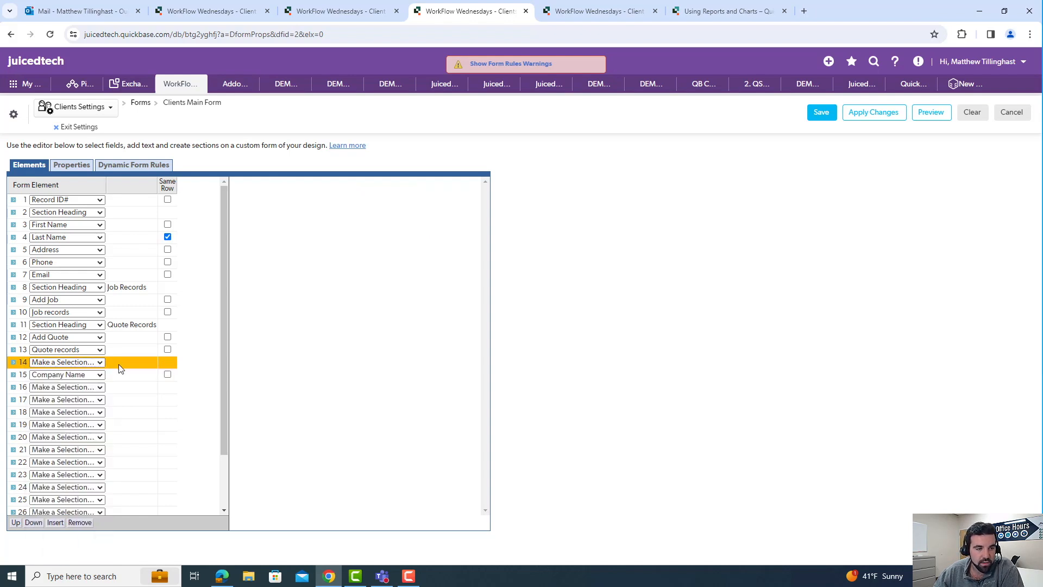
left_click(80, 523)
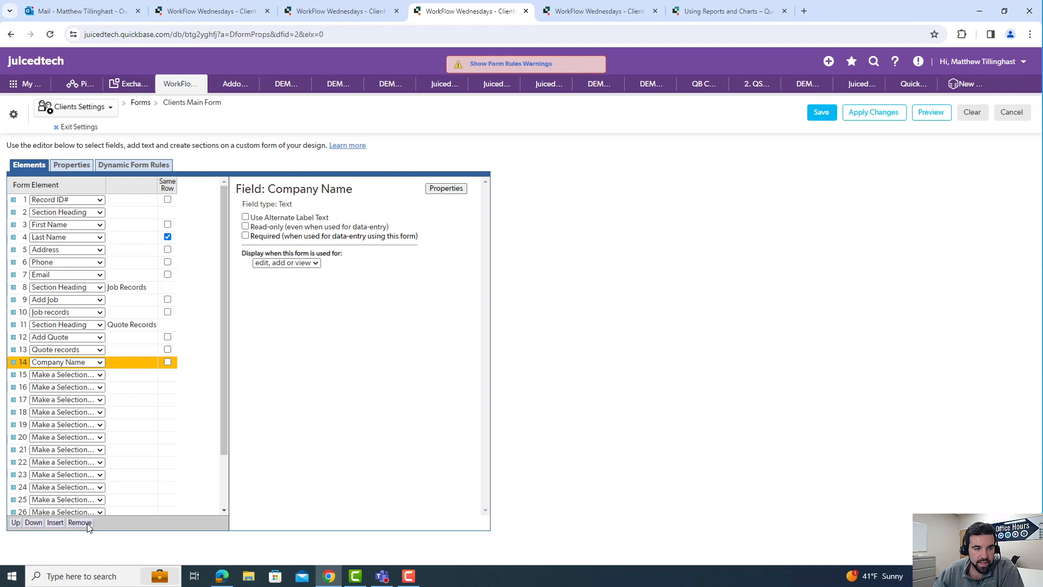
Step: Move the Company Name element up to row 3, directly above First Name, and save the form
left_click(16, 522)
left_click(16, 523)
left_click(16, 523)
left_click(16, 523)
left_click(16, 522)
left_click(15, 523)
left_click(16, 523)
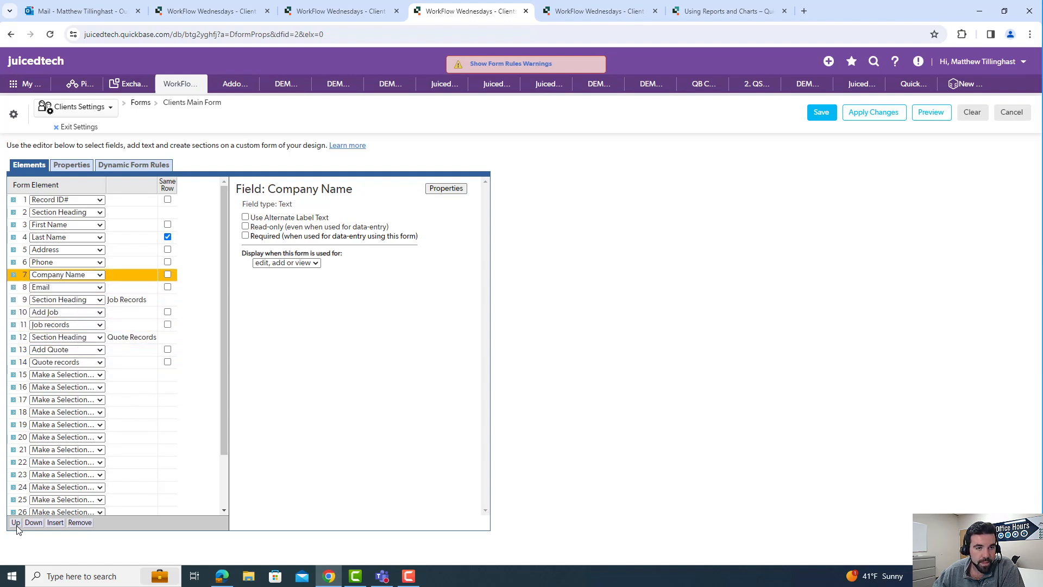
left_click(16, 523)
left_click(15, 522)
left_click(16, 523)
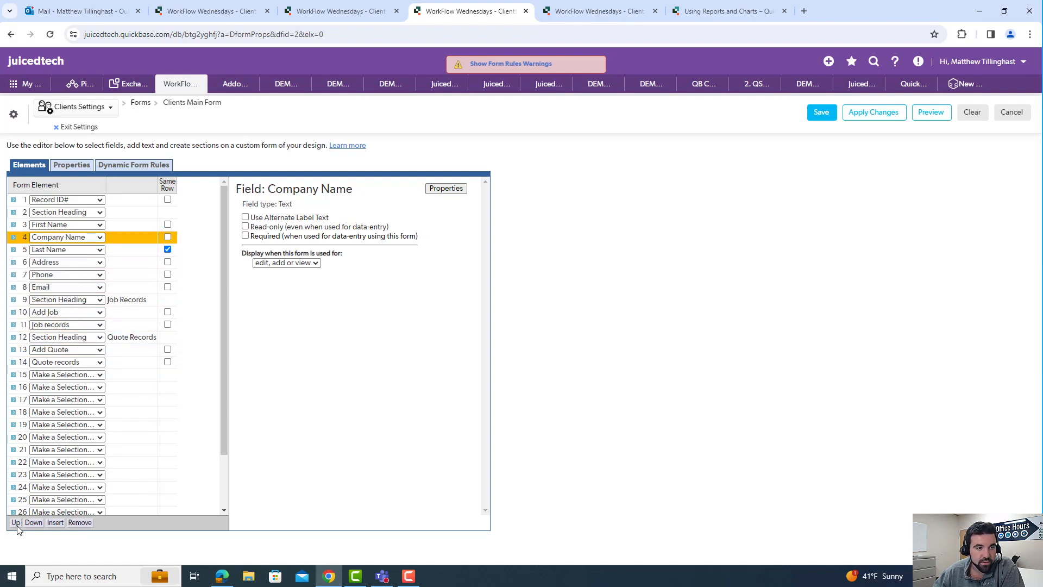
left_click(16, 523)
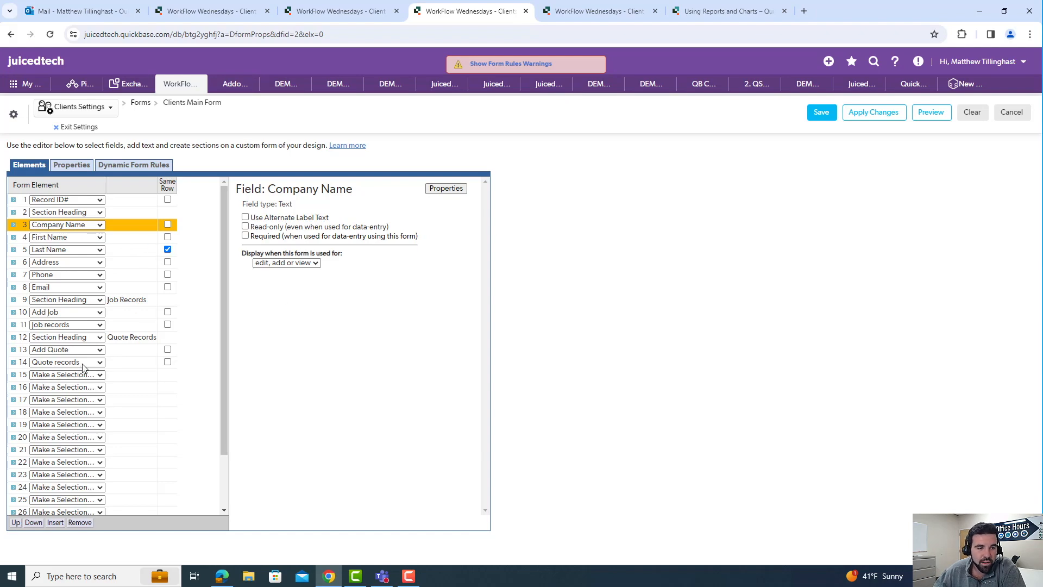
left_click(826, 112)
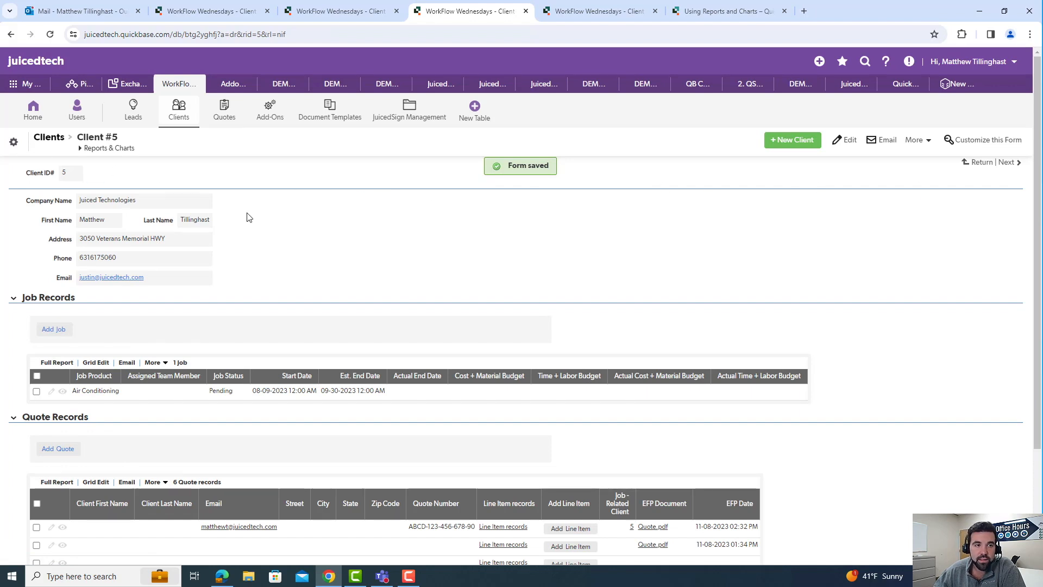
Step: Check the Client ID# field on the client record, and reopen the form's customization to view its form properties
left_click_drag(26, 174, 72, 177)
left_click(63, 176)
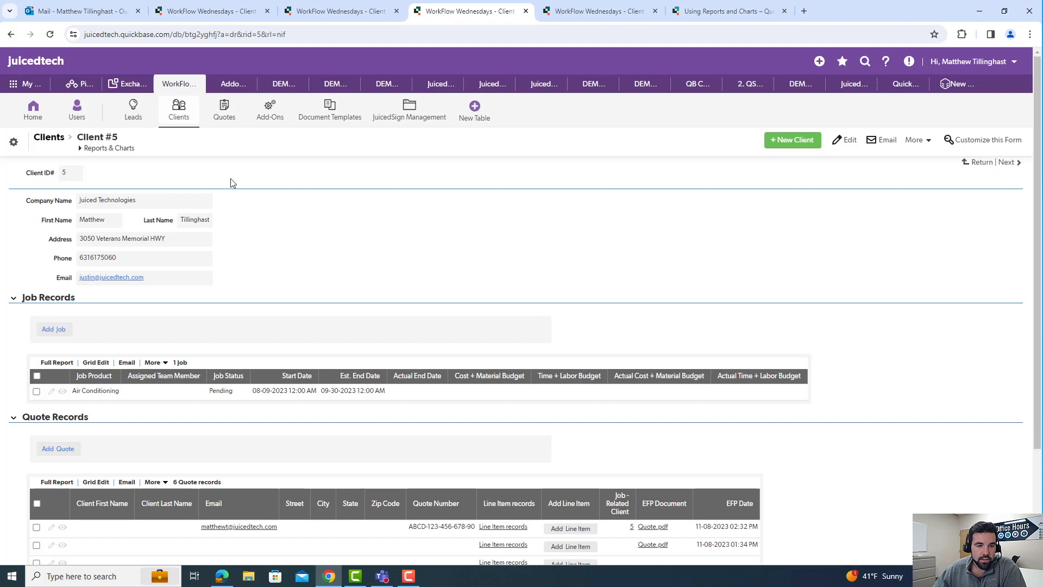
left_click(970, 141)
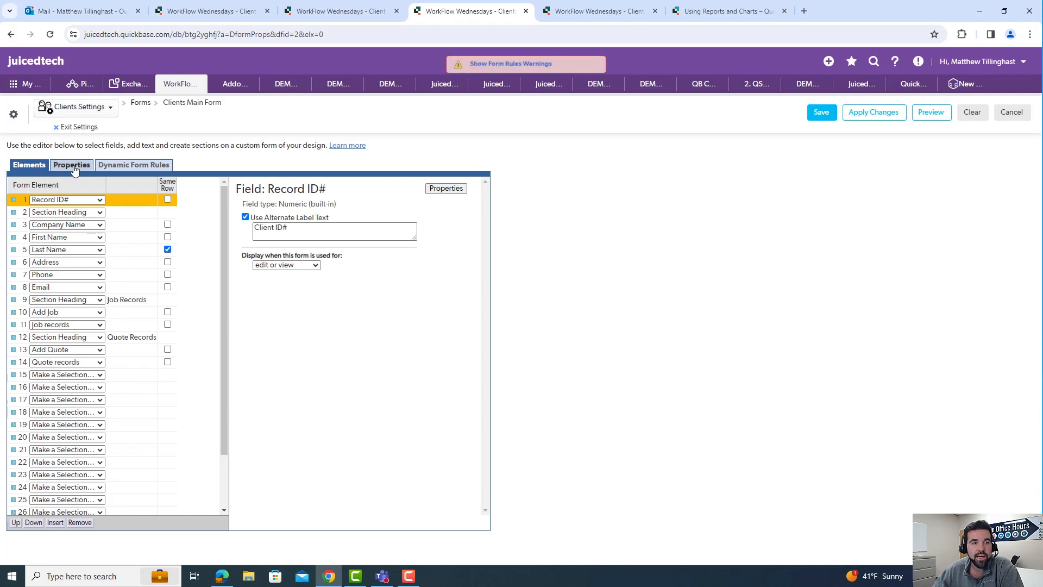
left_click(71, 165)
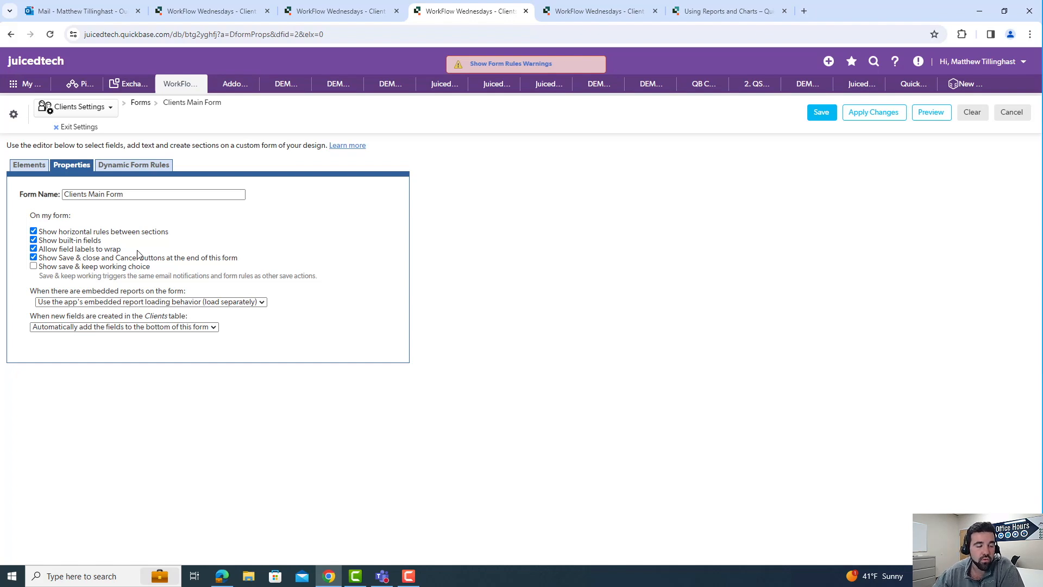
Step: Turn off the form's Show built-in fields option and turn it back on
left_click(34, 240)
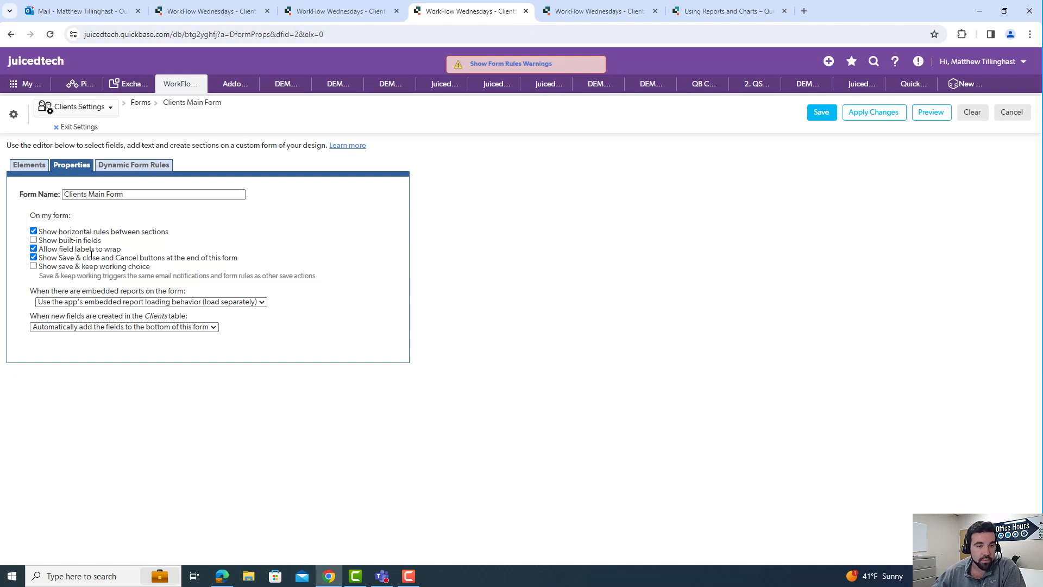
left_click(33, 240)
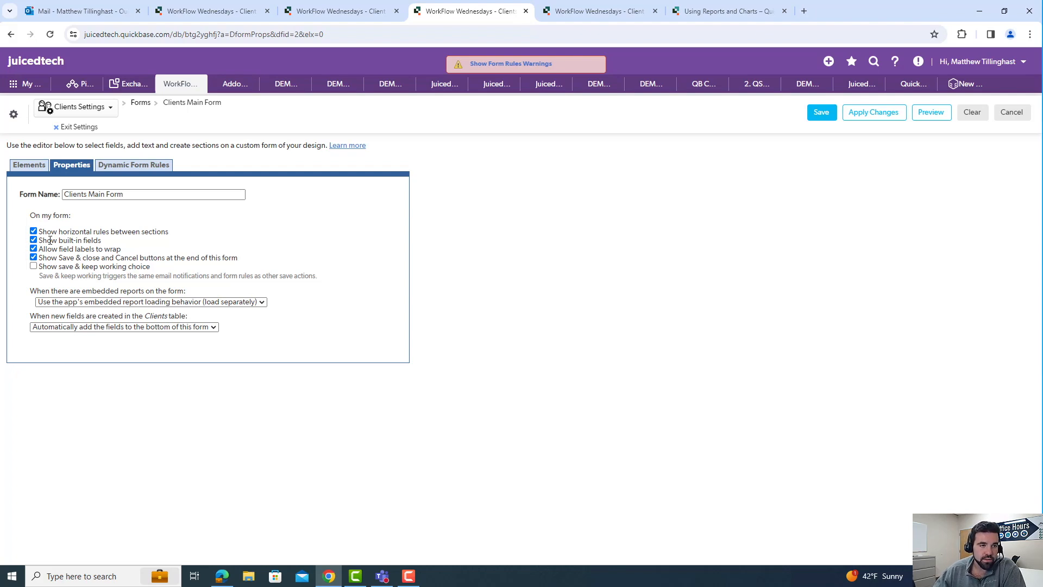
Step: In the dynamic form rules, set rule 1's condition to apply when the user is in the role Administrator
left_click(120, 170)
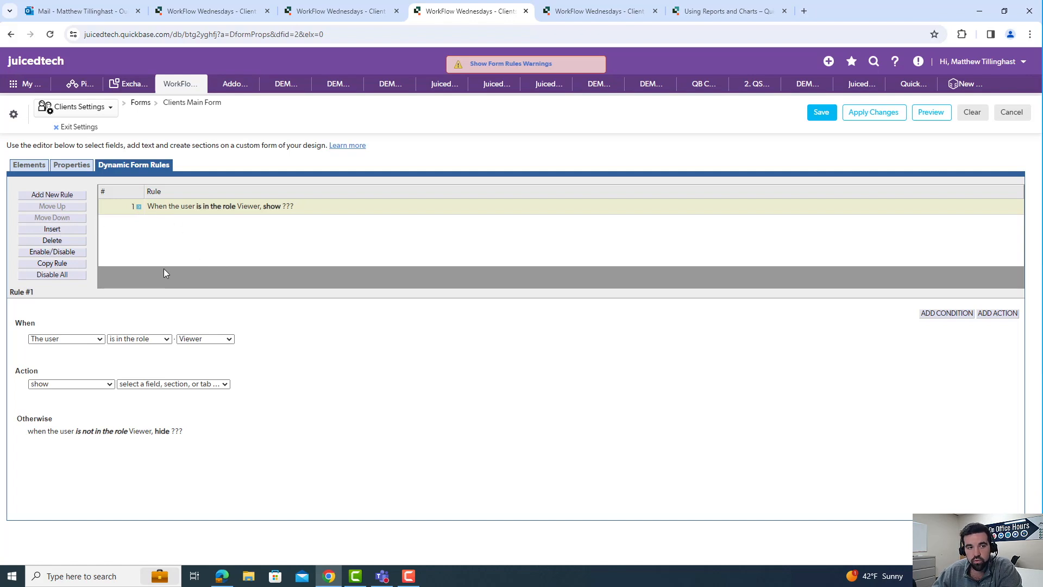
left_click(67, 252)
left_click(67, 252)
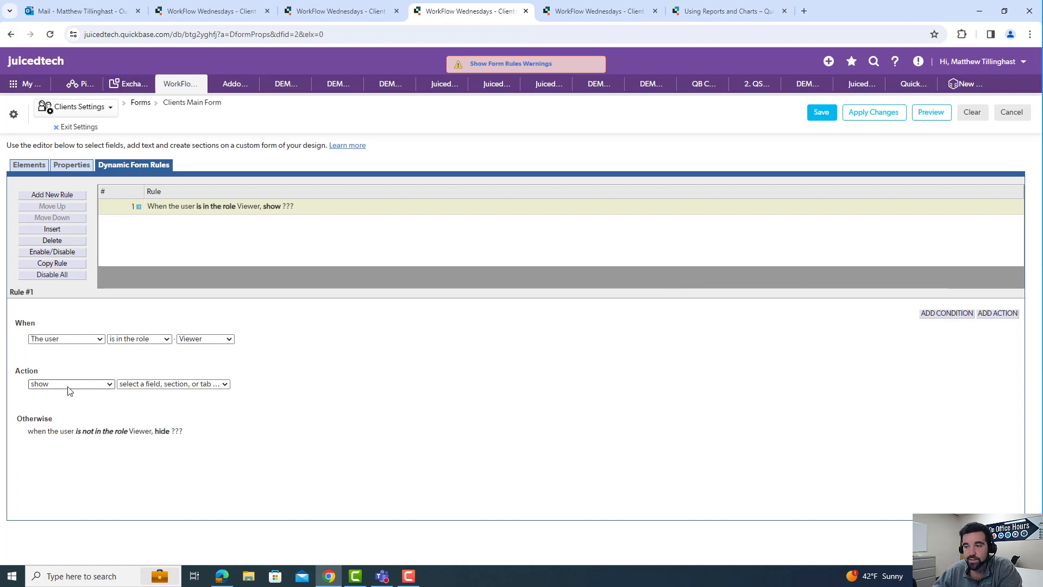
left_click(89, 339)
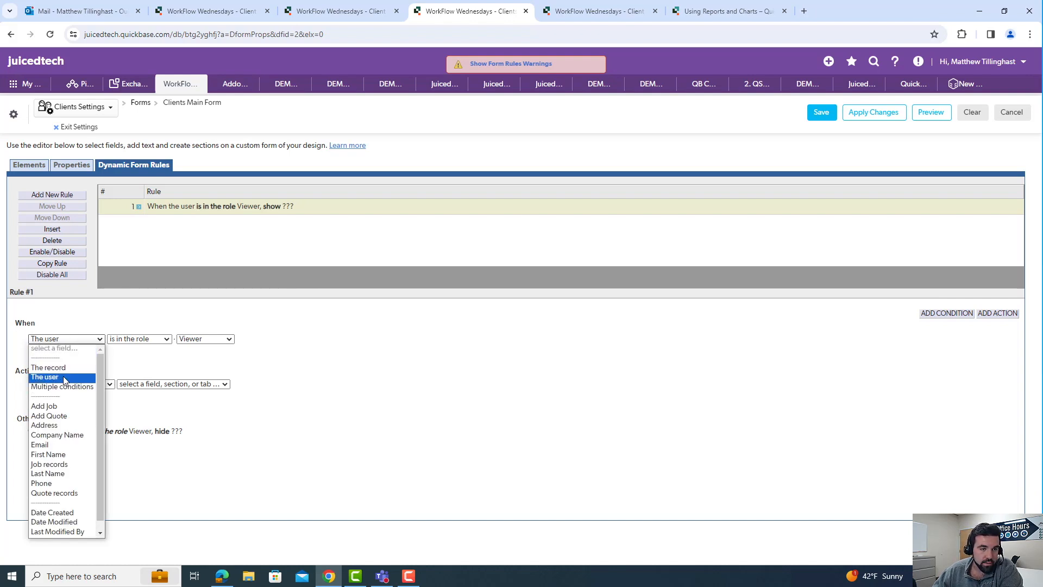
left_click(44, 376)
left_click(139, 339)
left_click(142, 351)
left_click(205, 340)
left_click(216, 369)
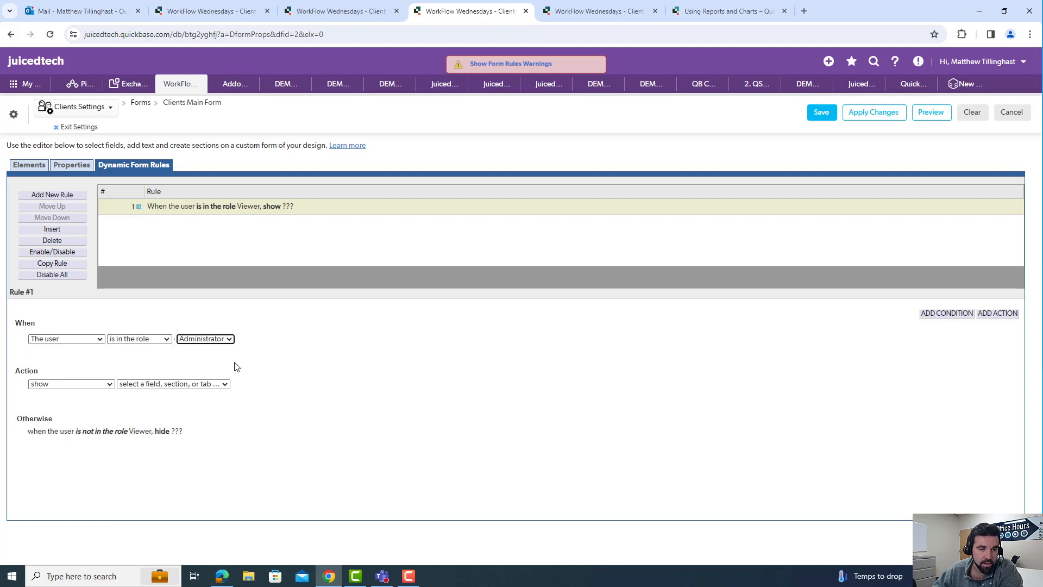
Step: Examine the action types available for rule 1, keeping show as its action
left_click(90, 383)
left_click(71, 414)
left_click(159, 386)
left_click(78, 390)
double_click(77, 390)
left_click(79, 386)
left_click(79, 387)
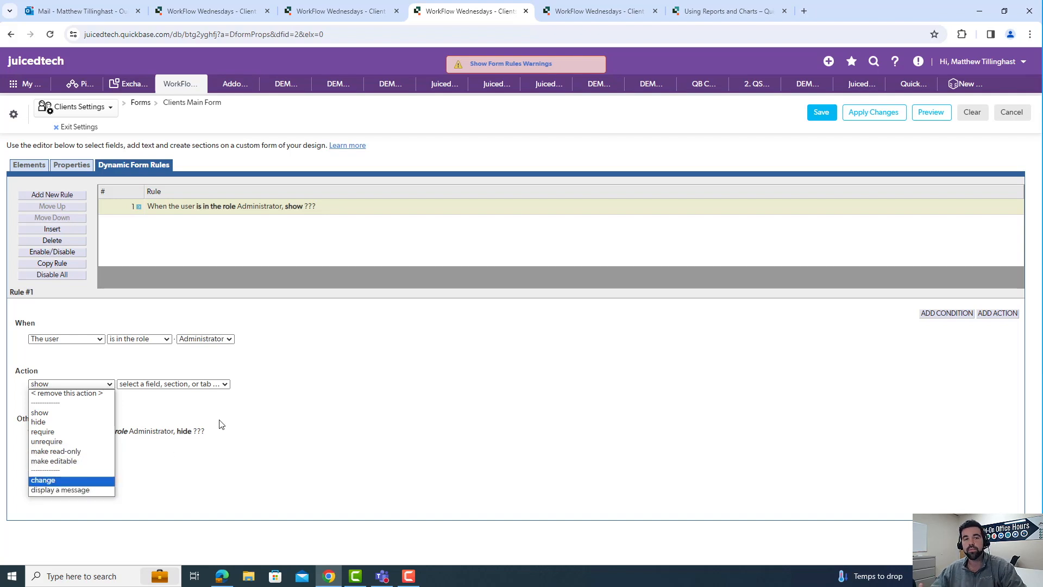
left_click(322, 402)
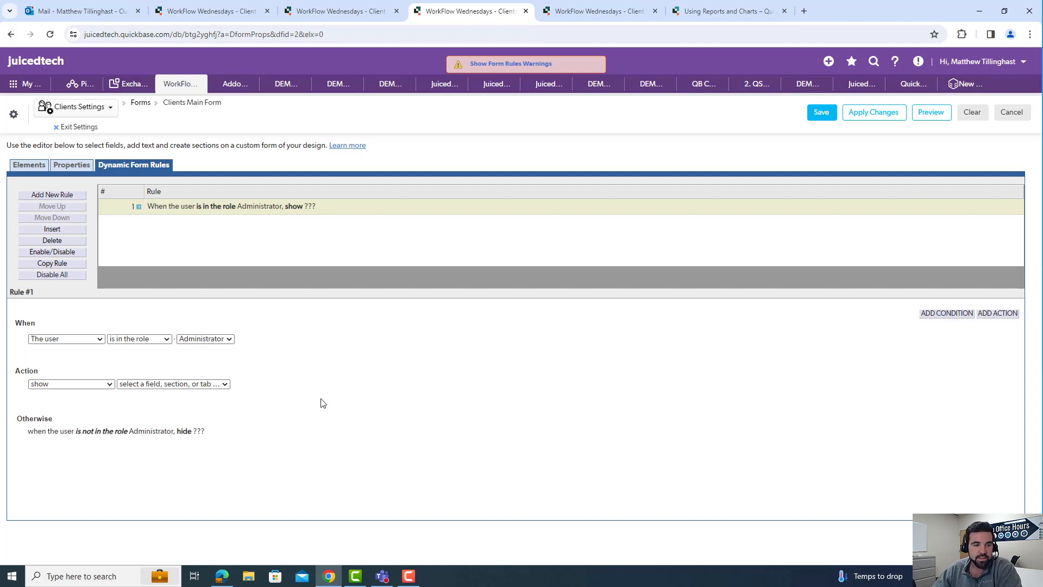
Step: Check which fields and sections the rule's show action can target, and exit the form settings without saving
left_click(202, 385)
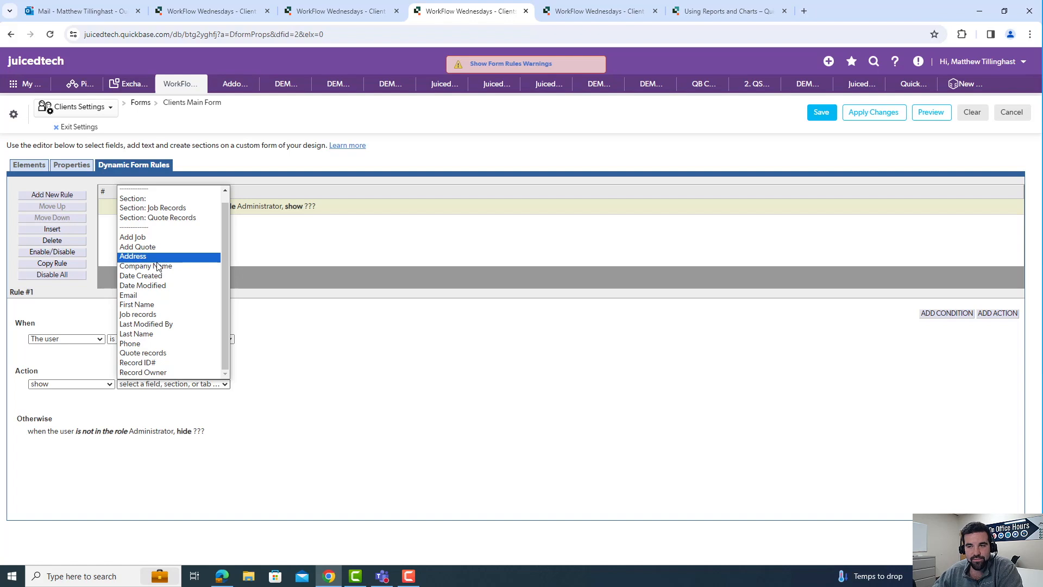
left_click(323, 356)
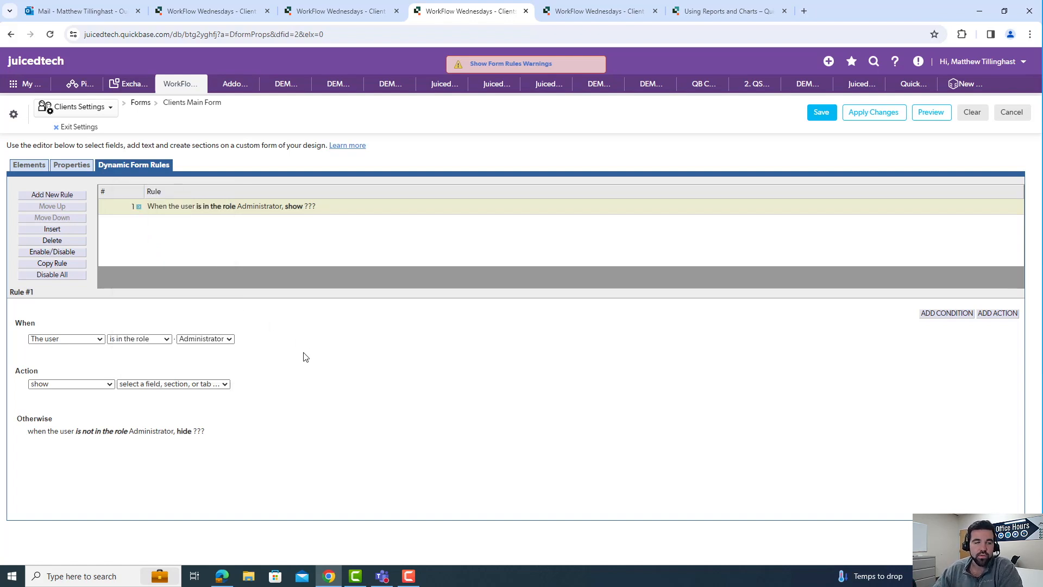
left_click(78, 128)
left_click(565, 103)
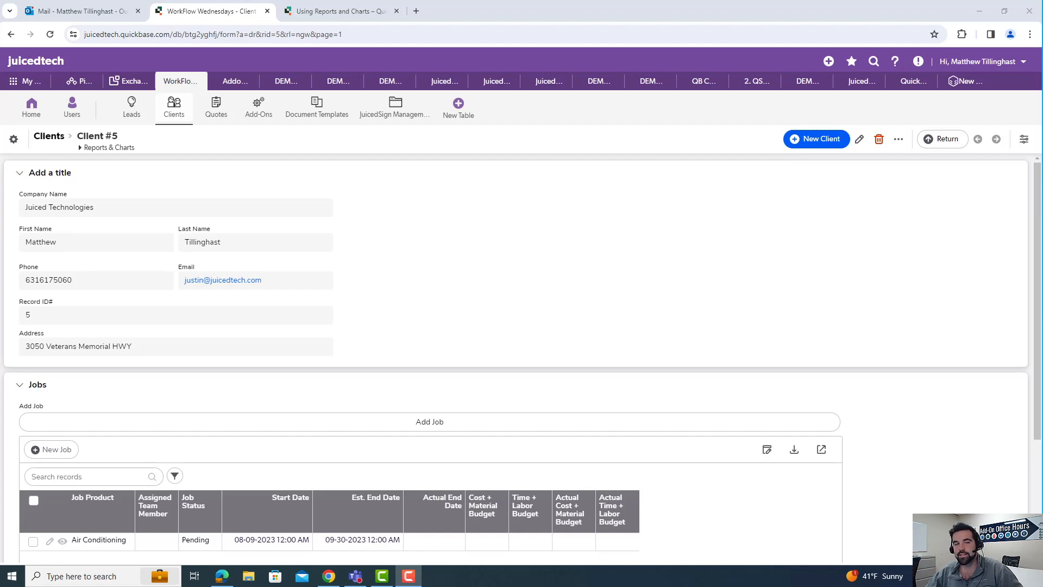
Step: Open the Client #5 record's Main Form for customization and add two columns to its first section
key("XF86AudioLowerVolume")
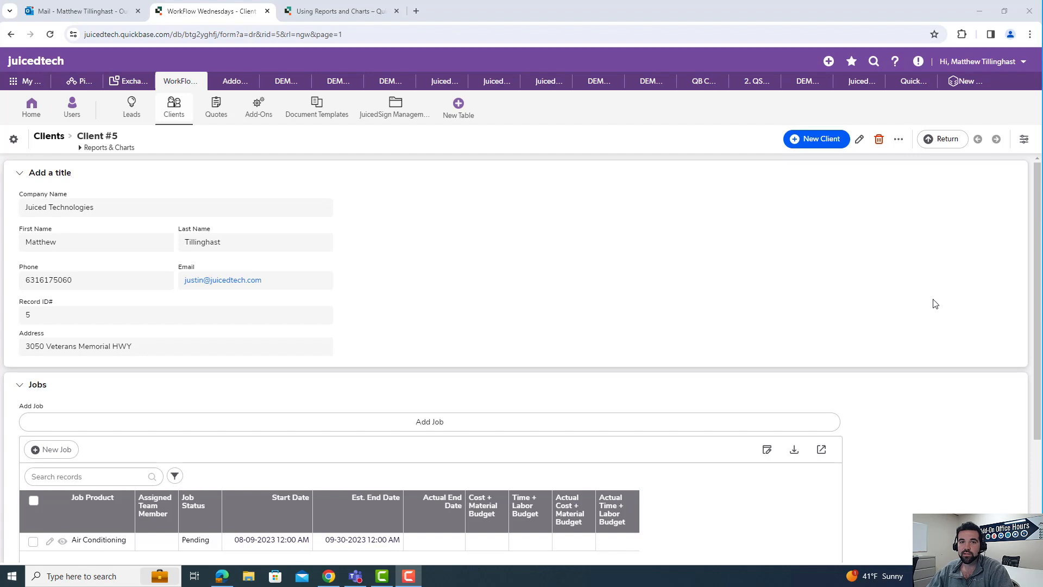
left_click(1024, 142)
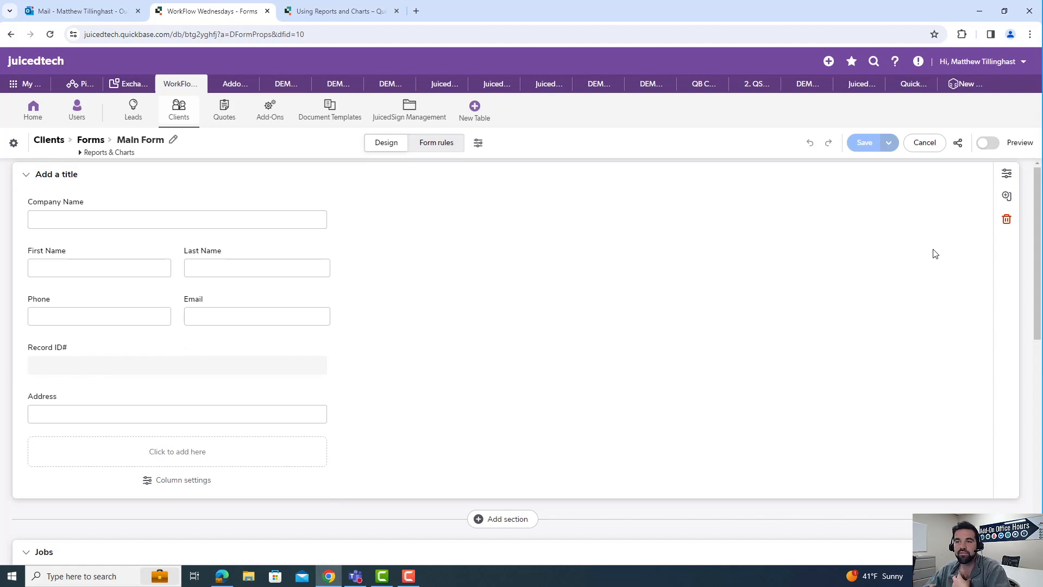
left_click(1007, 197)
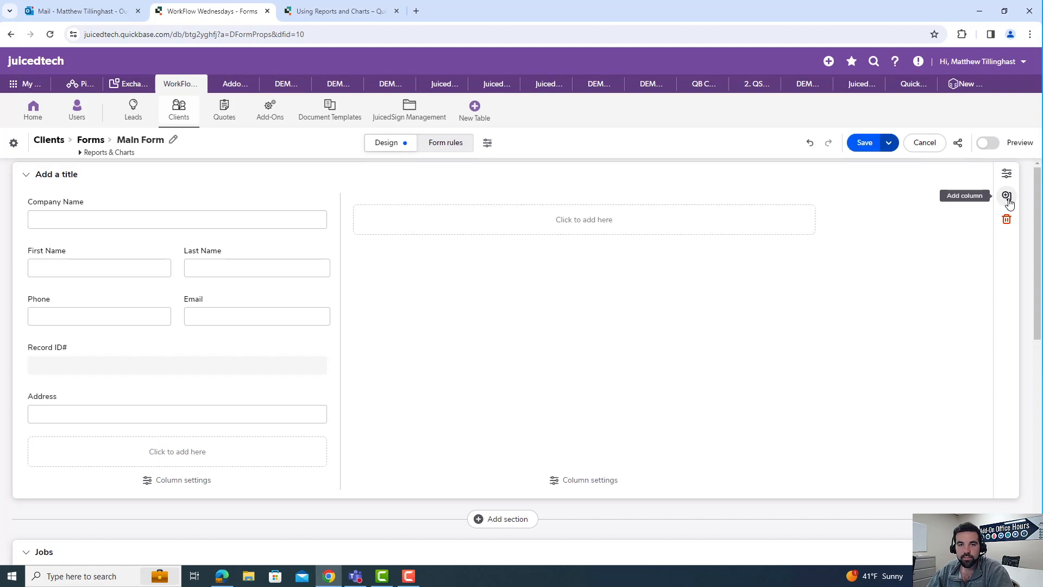
left_click(1006, 197)
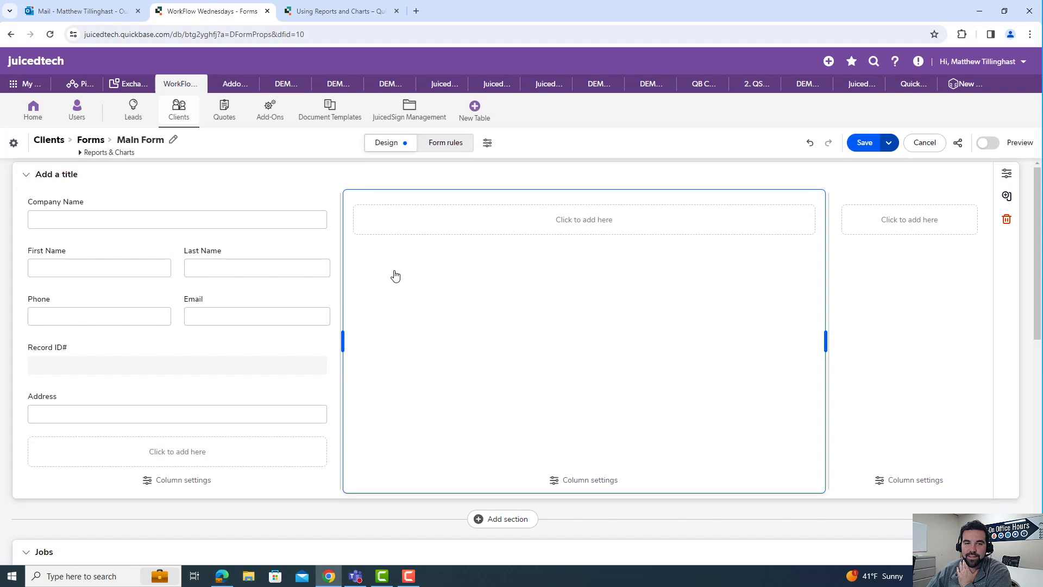
Step: Add a Report component to the middle column of the first section and hide its label
left_click(576, 229)
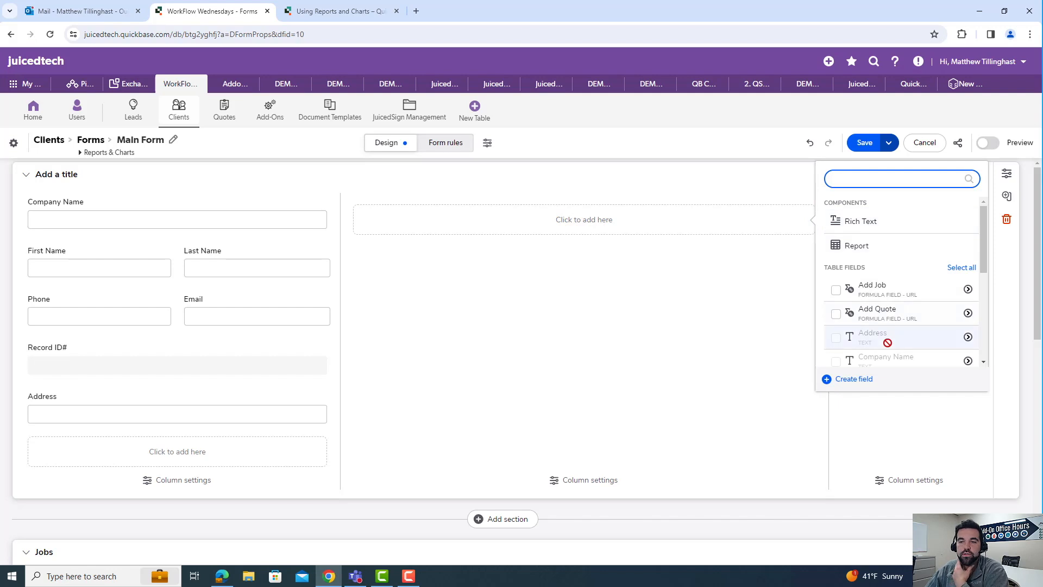
scroll(889, 326, "down", 2)
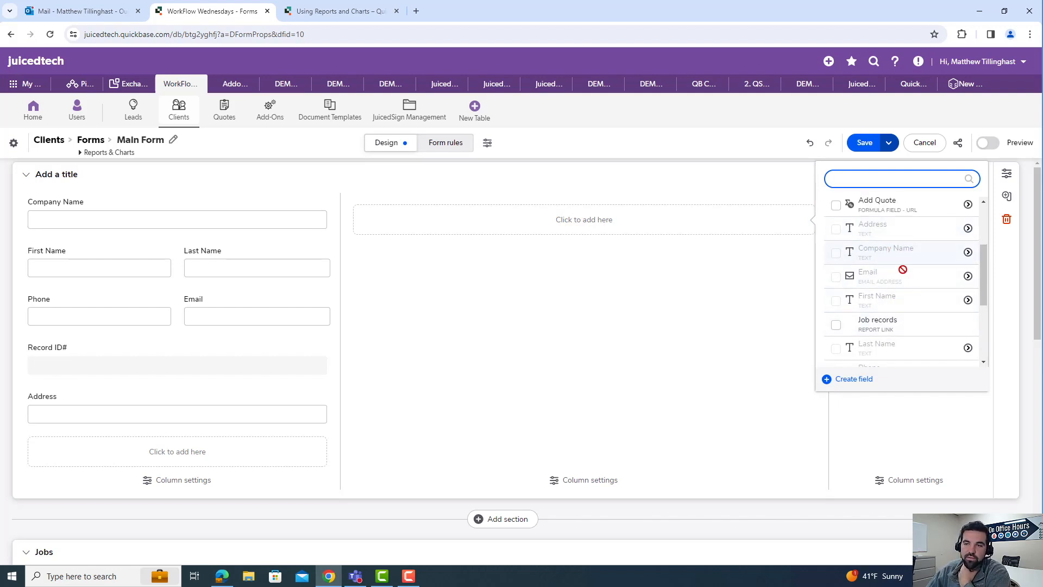
scroll(900, 326, "up", 1)
scroll(896, 280, "up", 1)
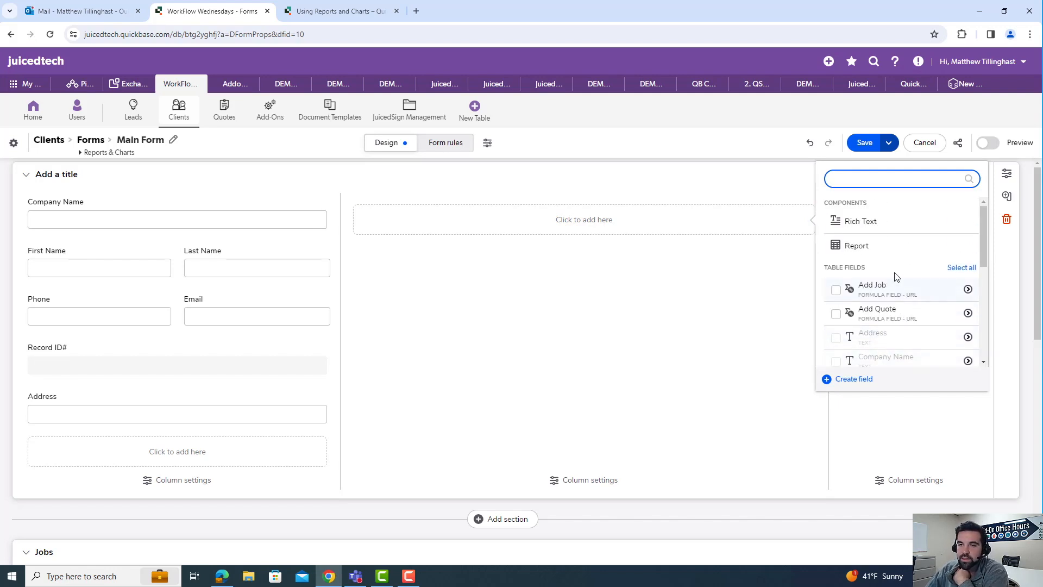
left_click(868, 249)
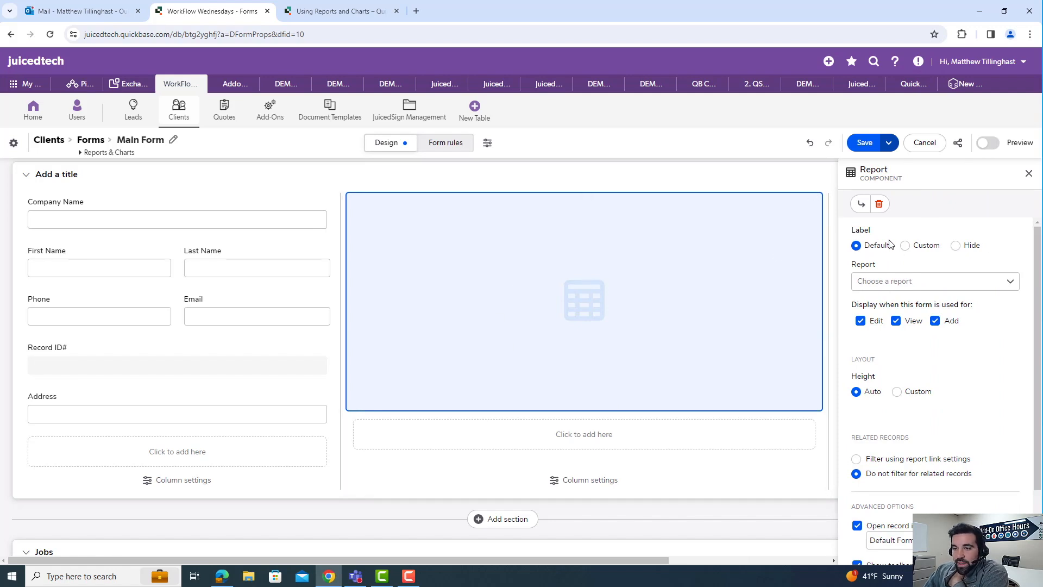
left_click(958, 248)
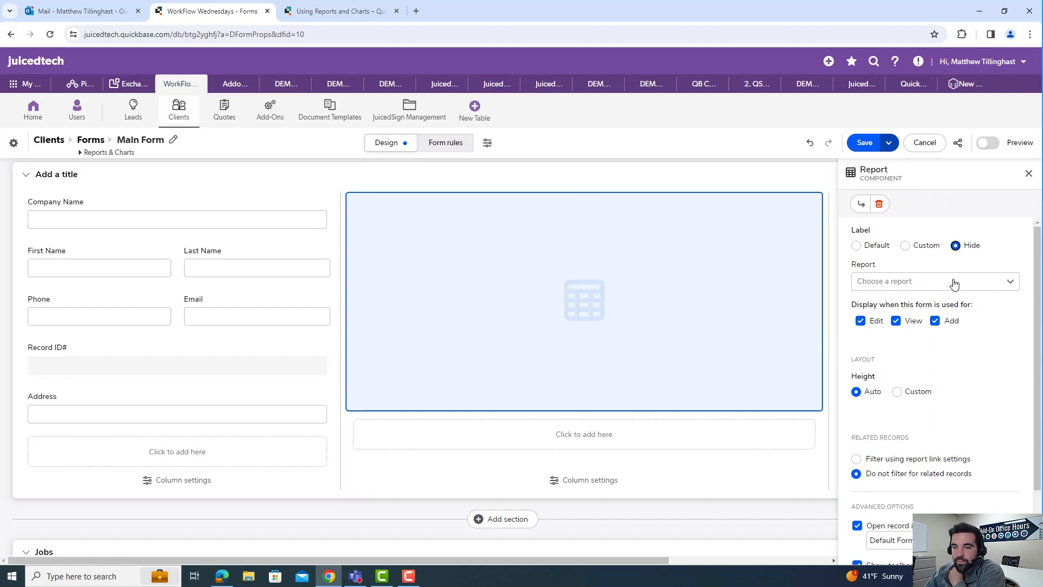
Step: Choose the Jobs table's List All report for the component, and reopen the report selection
left_click(954, 282)
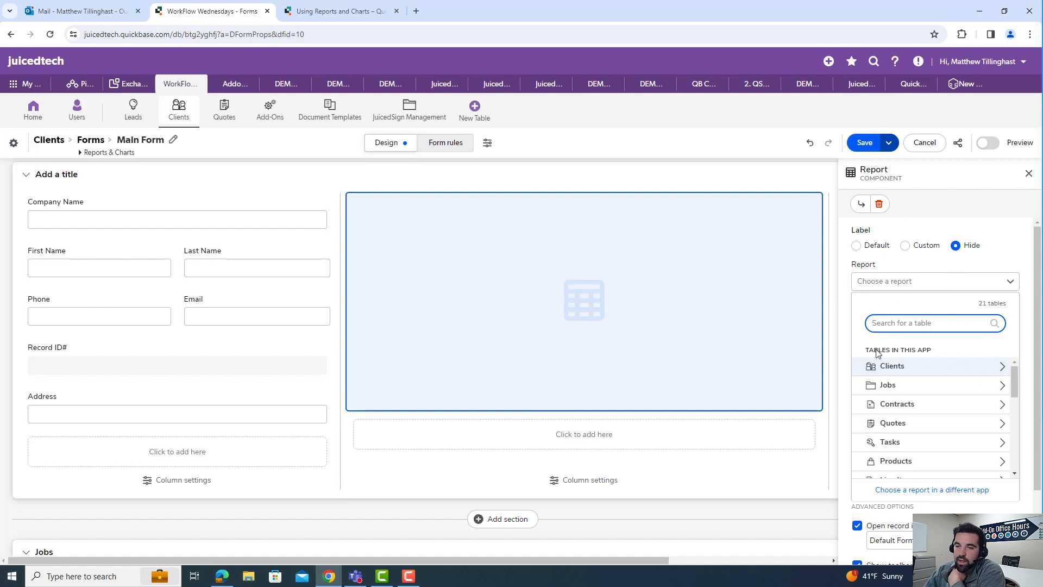
scroll(909, 391, "down", 1)
scroll(908, 390, "down", 2)
scroll(924, 386, "up", 2)
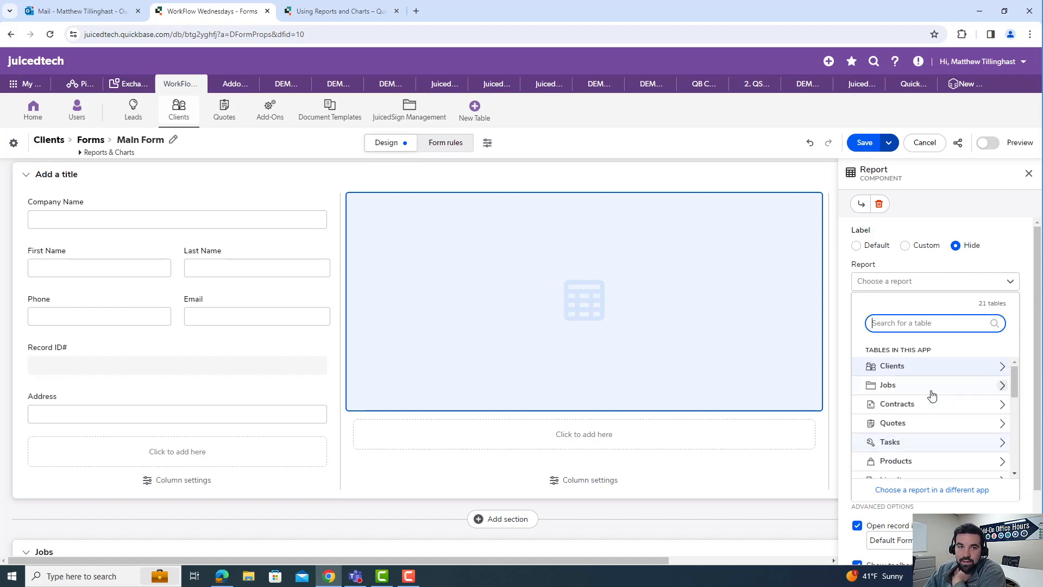
left_click(946, 392)
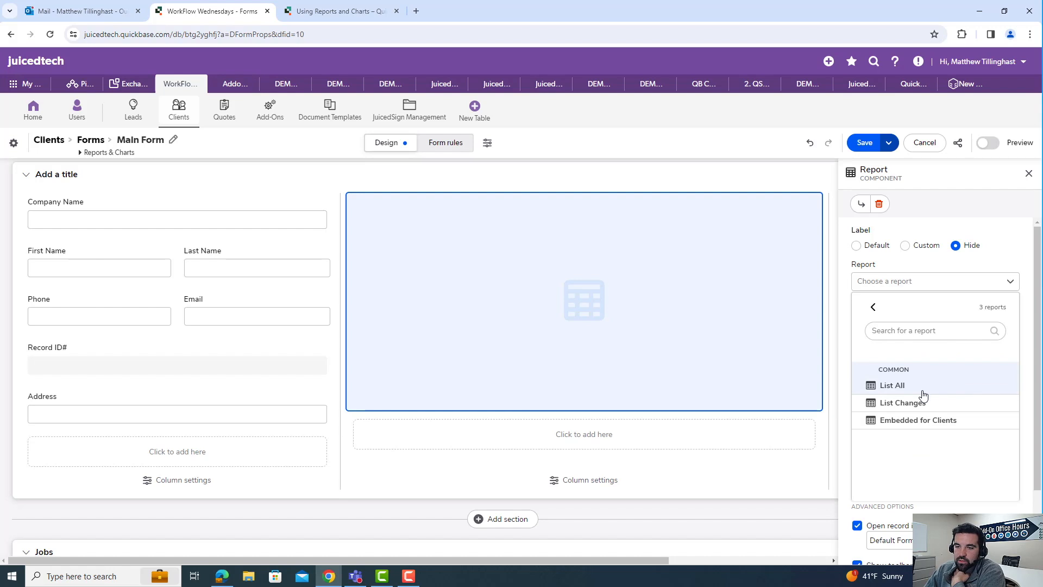
left_click(920, 390)
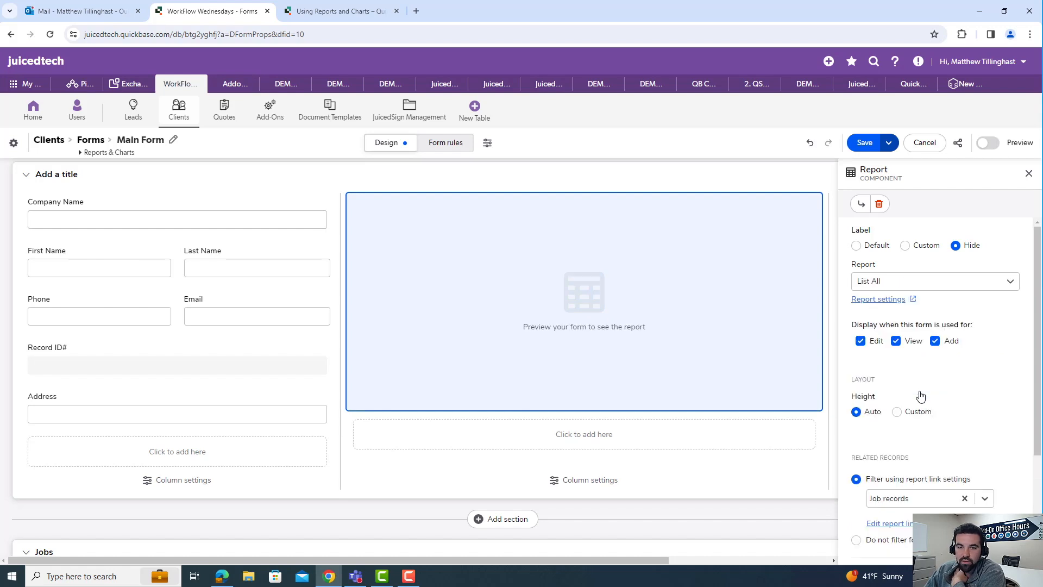
left_click(958, 282)
left_click(924, 423)
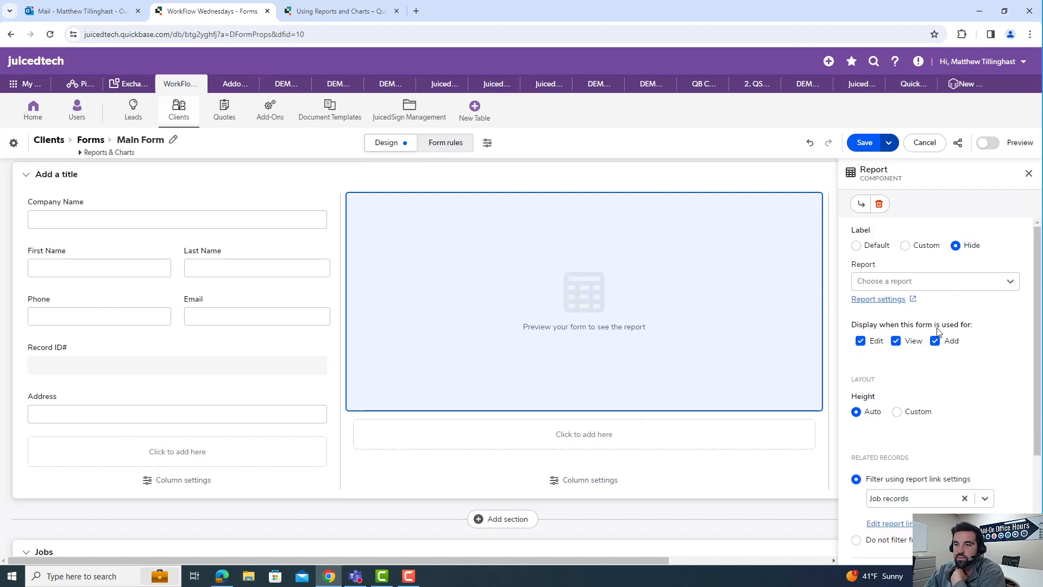
Step: Turn off the report component's toolbar, and move the Company Name field below the report in the middle column
scroll(881, 402, "down", 2)
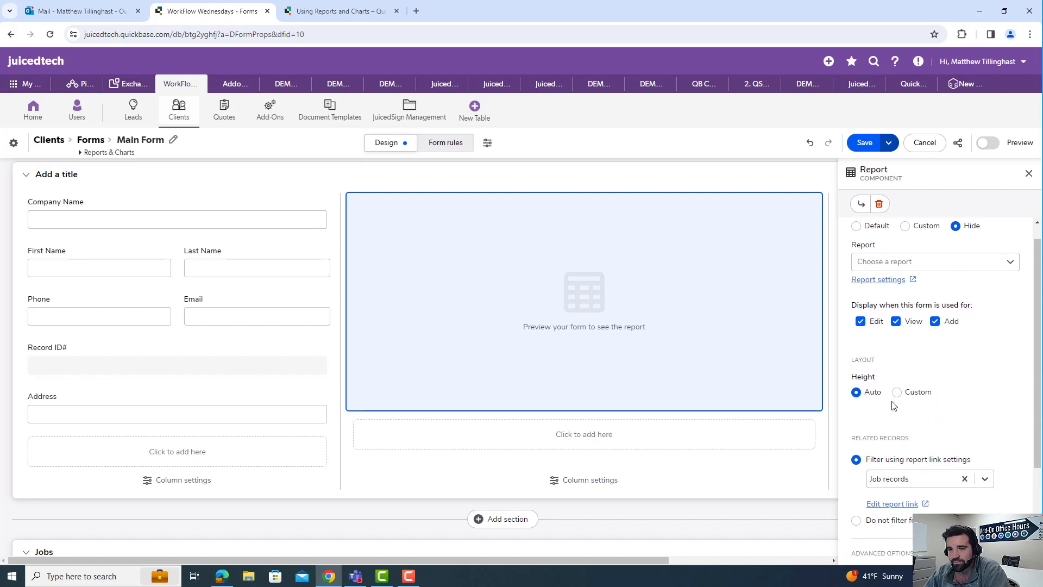
scroll(906, 348, "down", 1)
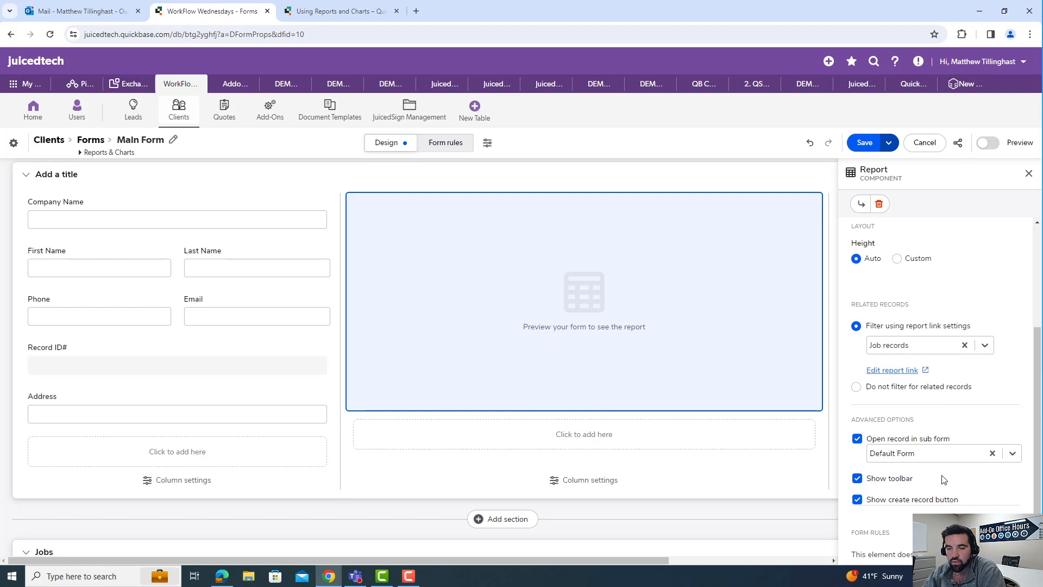
left_click(859, 479)
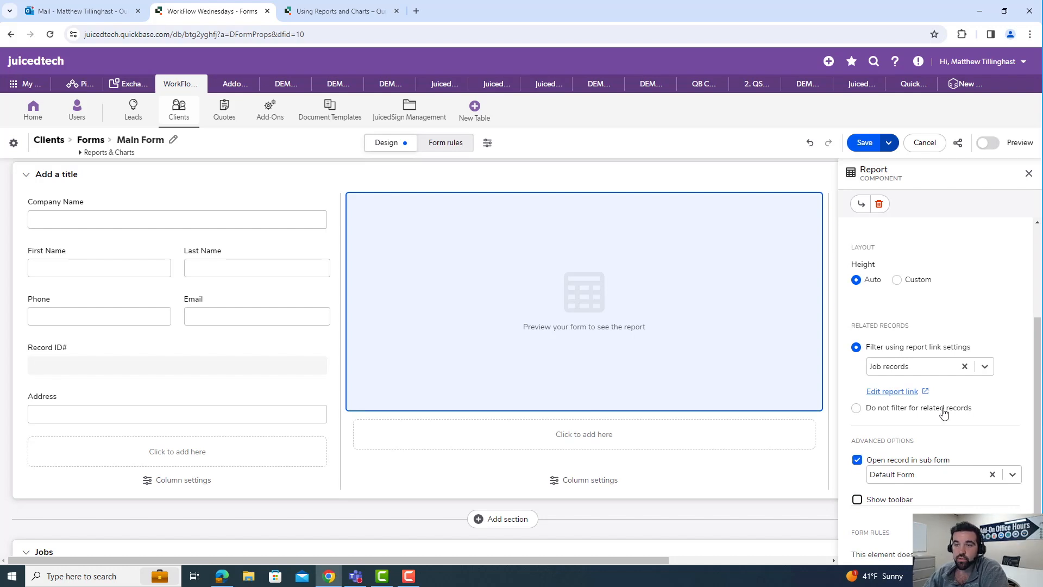
scroll(946, 411, "up", 3)
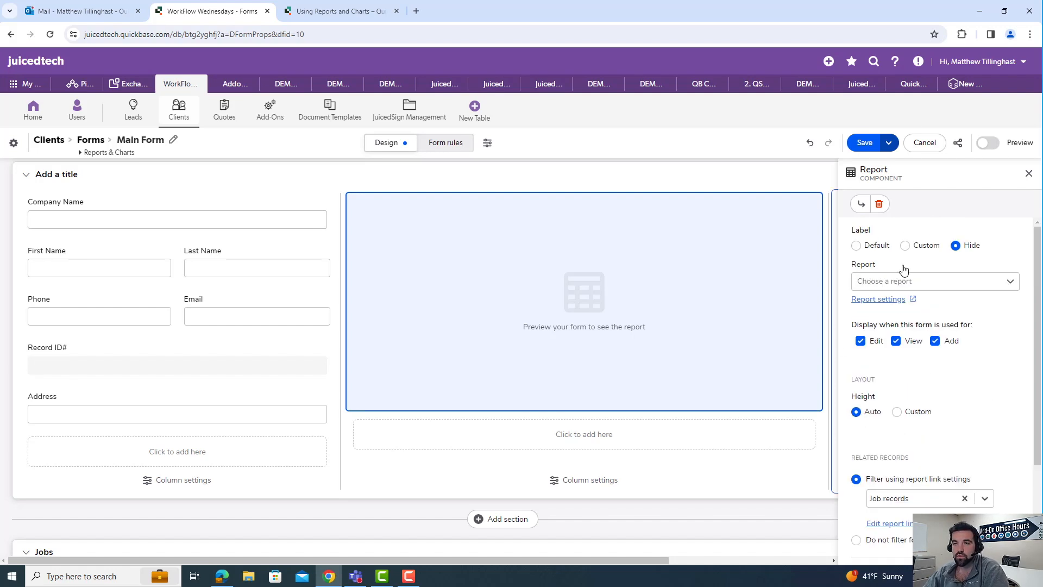
left_click(1029, 173)
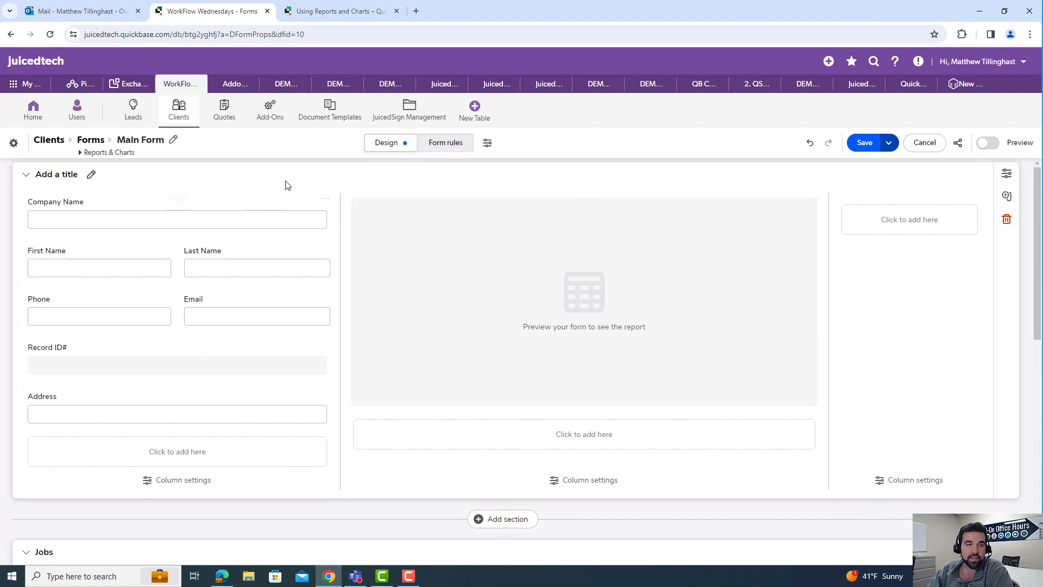
left_click_drag(181, 202, 591, 466)
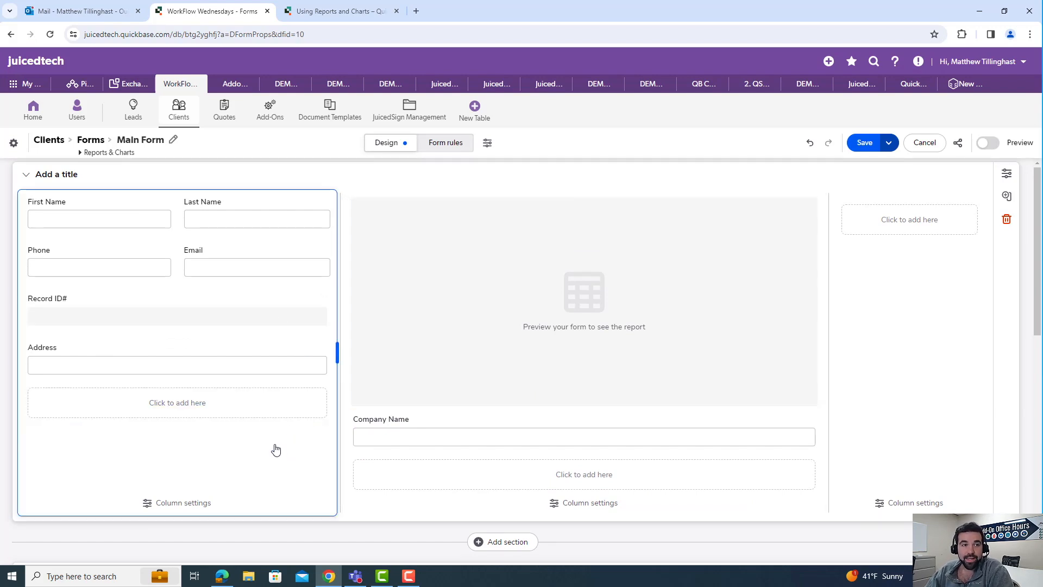
Step: Set the first section's heading to Client Info and stop displaying the section when the form is used for edit
left_click(1009, 177)
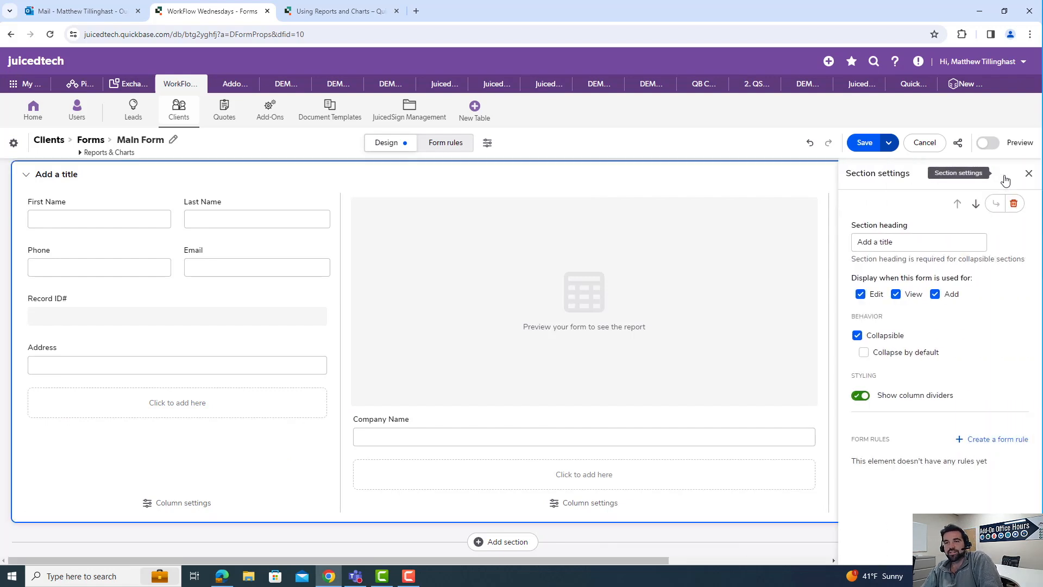
triple_click(925, 244)
key("BackSpace")
type("Cl")
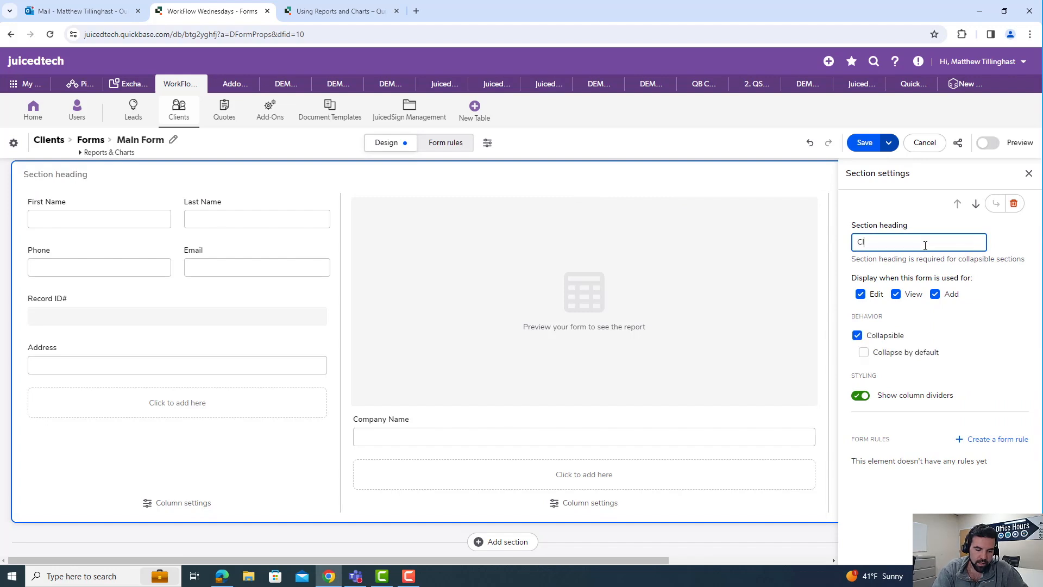
type("ient Info")
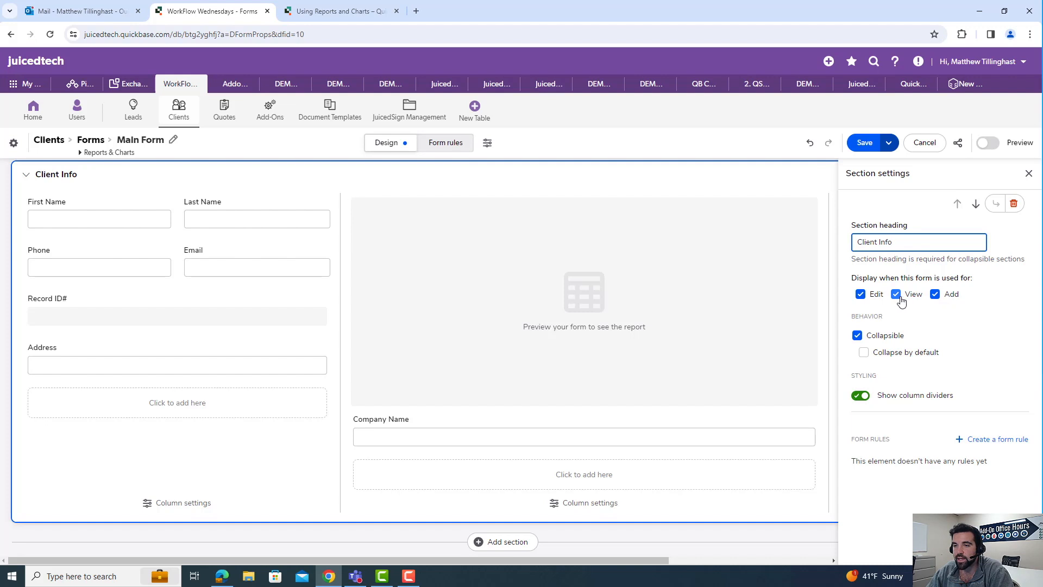
left_click(861, 294)
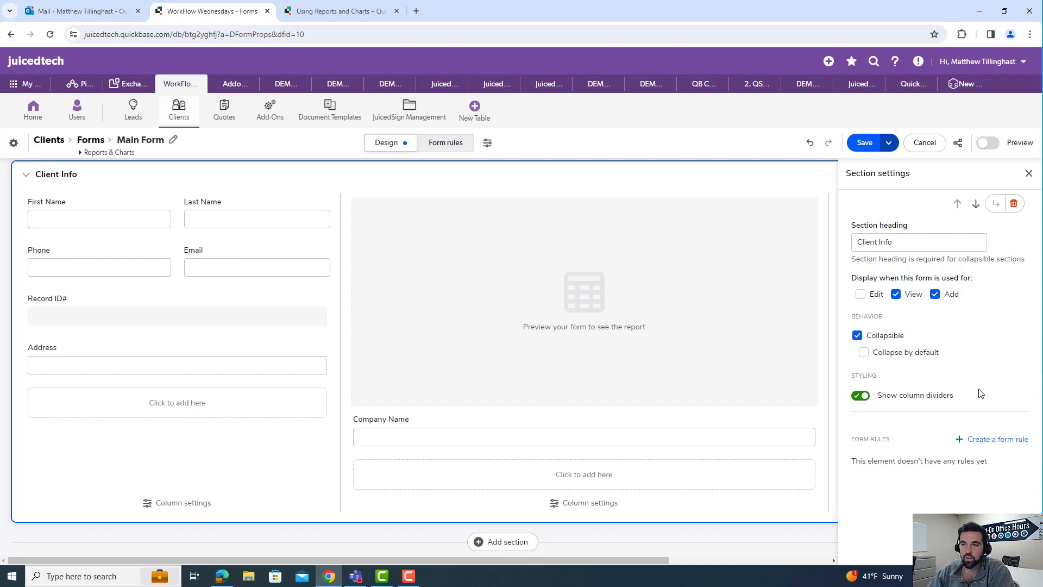
Step: Set the heading of the Client Info section's first column to Client personal info and turn on its background color #E3F2FD
left_click(1029, 174)
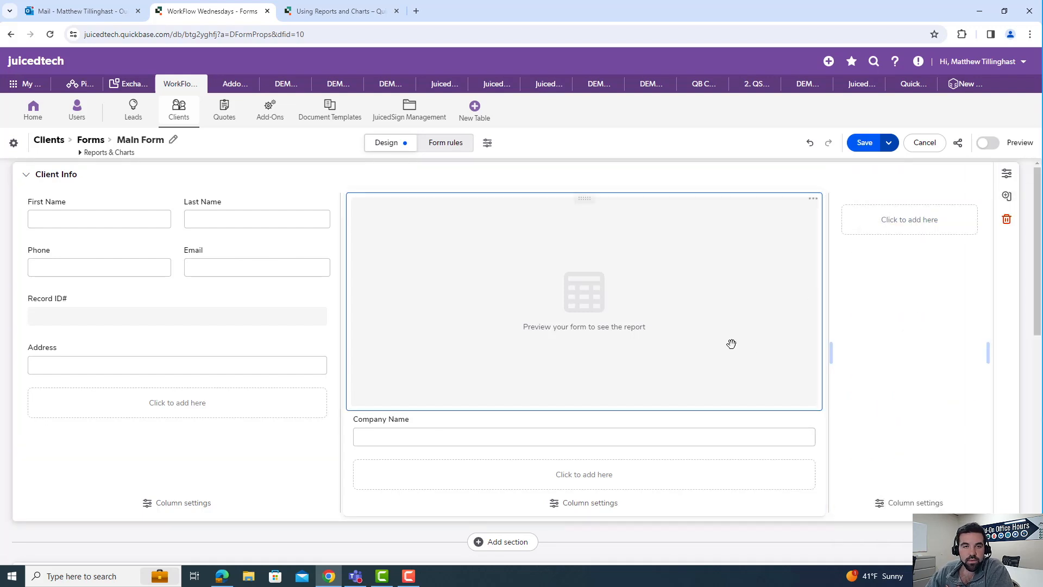
left_click(313, 465)
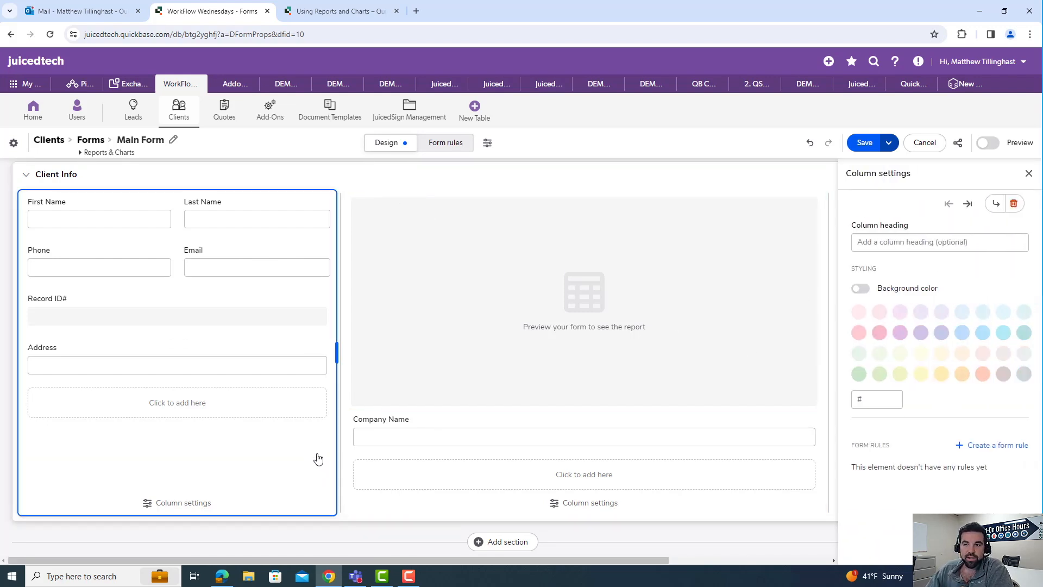
left_click(901, 245)
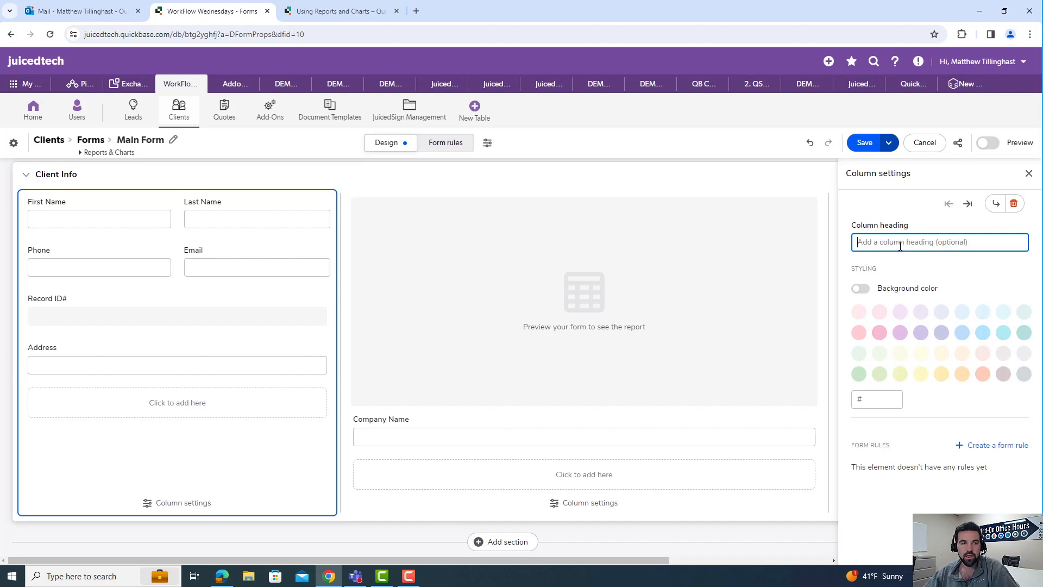
type("Client i")
type("ersonal info")
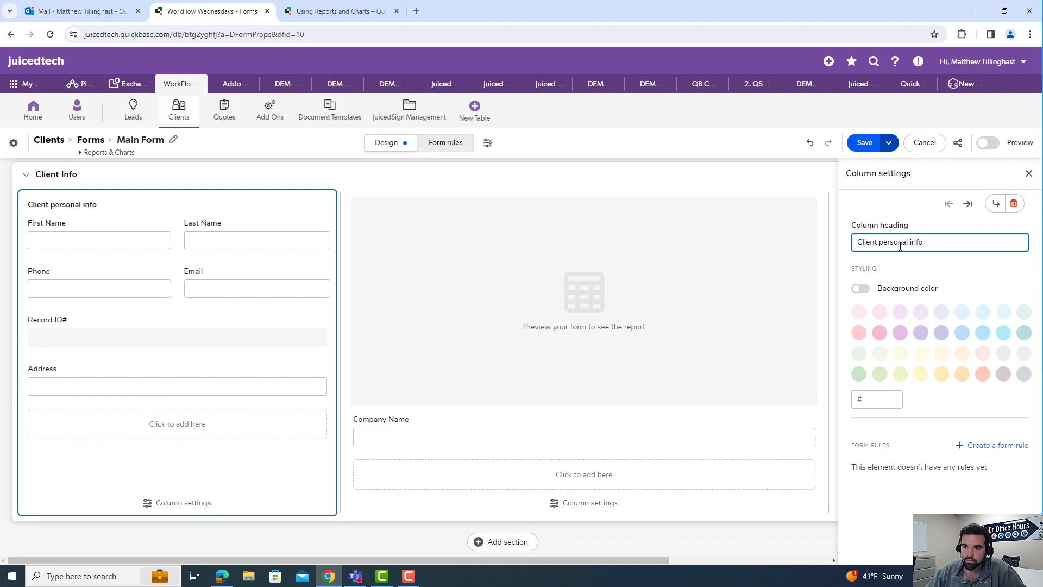
left_click(861, 289)
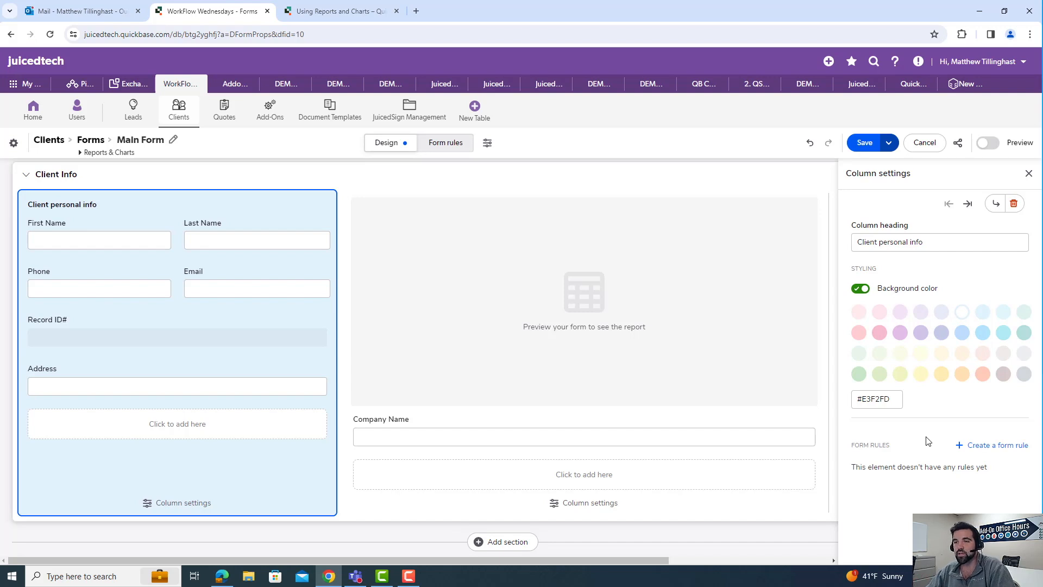
left_click(1029, 173)
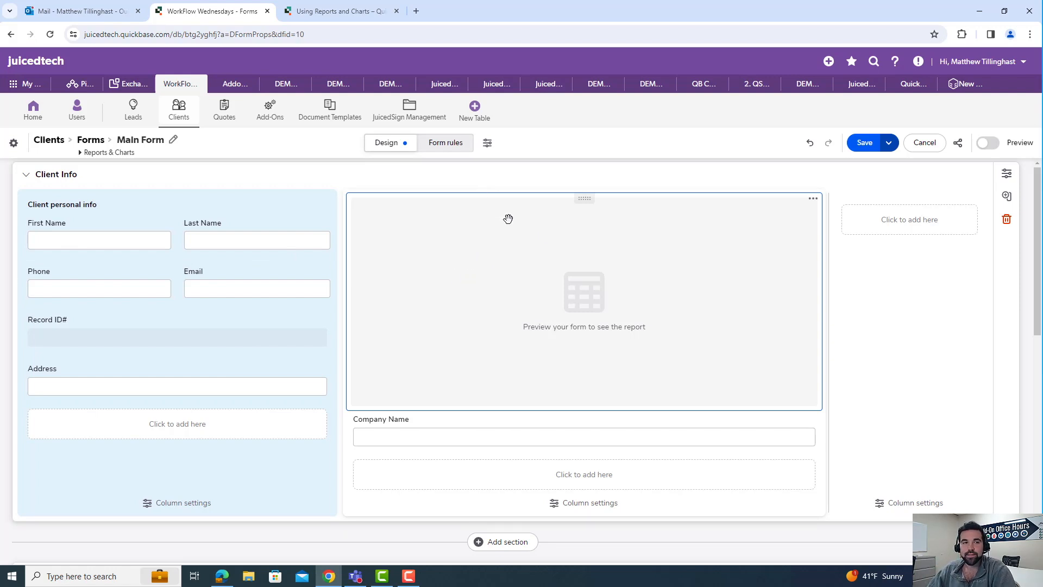
Step: Add a second page at the end of the form and rename it Untitled 2.0
scroll(508, 223, "down", 3)
scroll(509, 224, "down", 10)
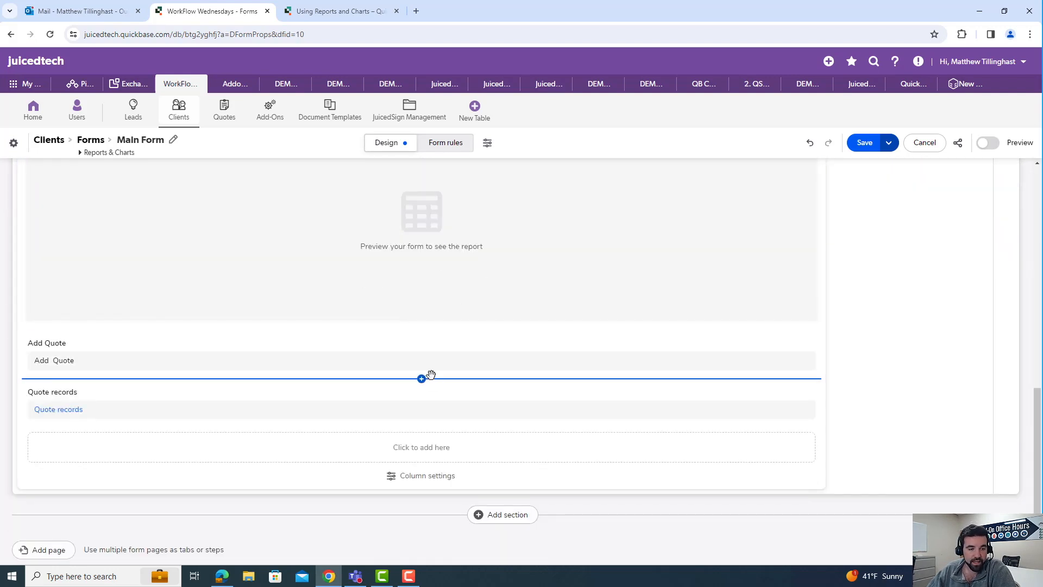
left_click(41, 551)
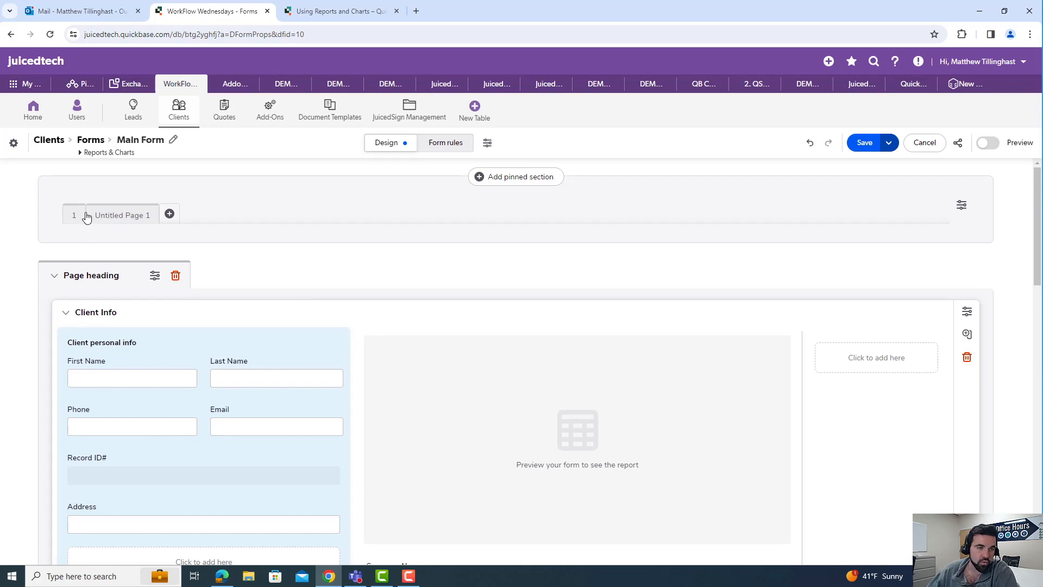
scroll(157, 239, "down", 6)
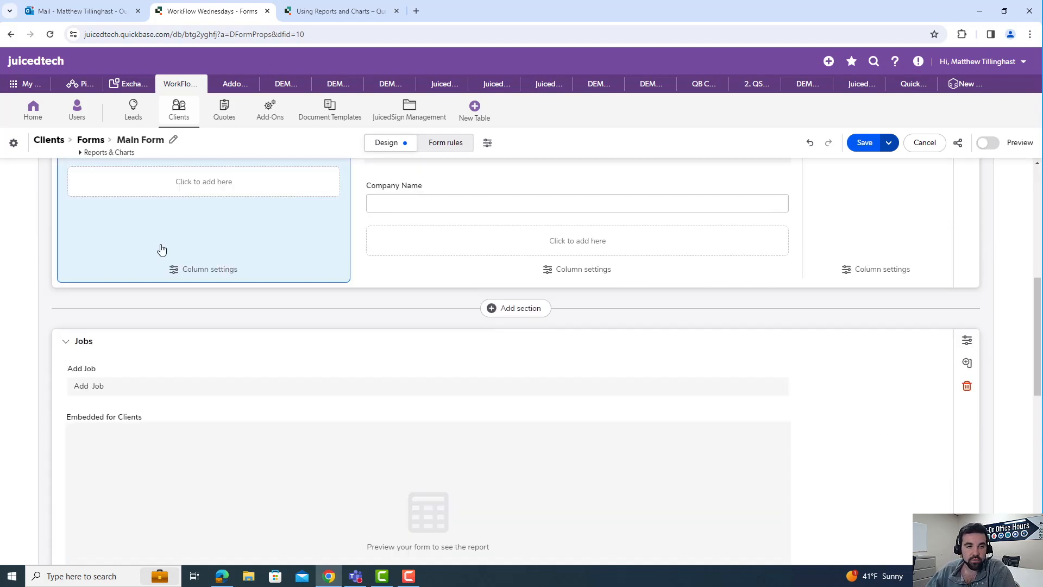
scroll(160, 247, "down", 10)
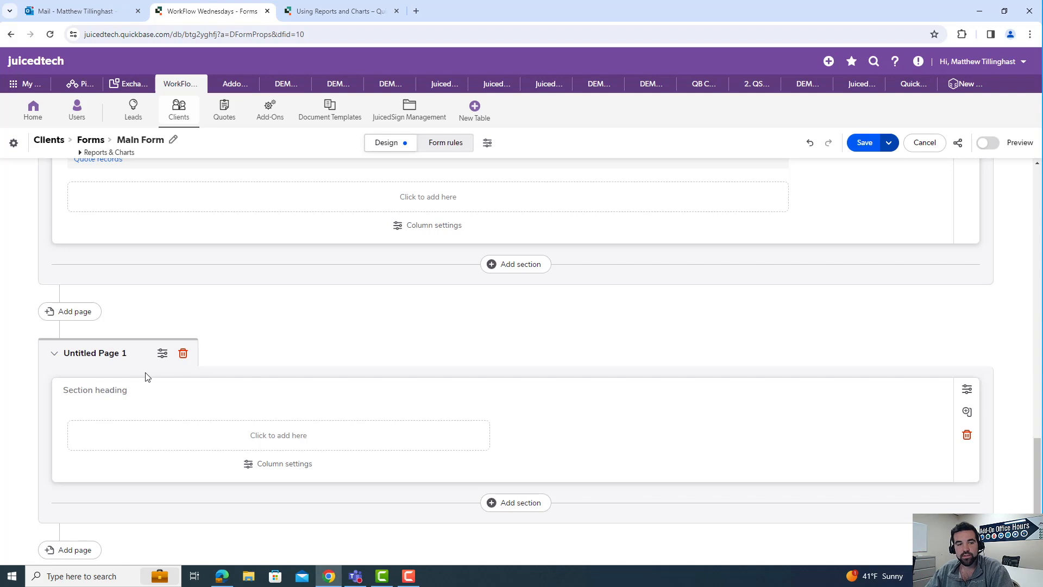
left_click(140, 354)
key("BackSpace")
key("BackSpace")
key("BackSpace")
type("2.0")
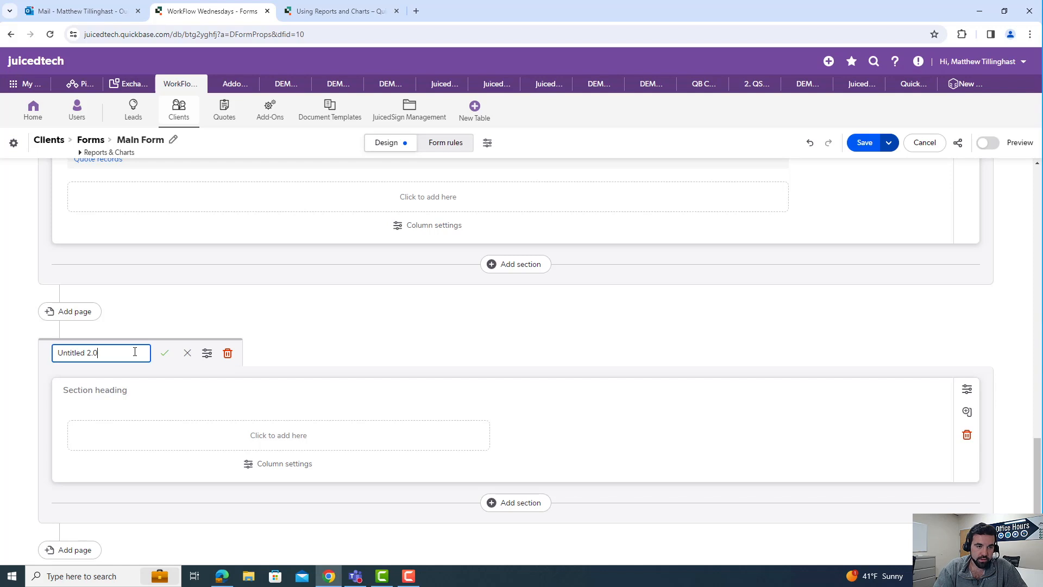
left_click(165, 354)
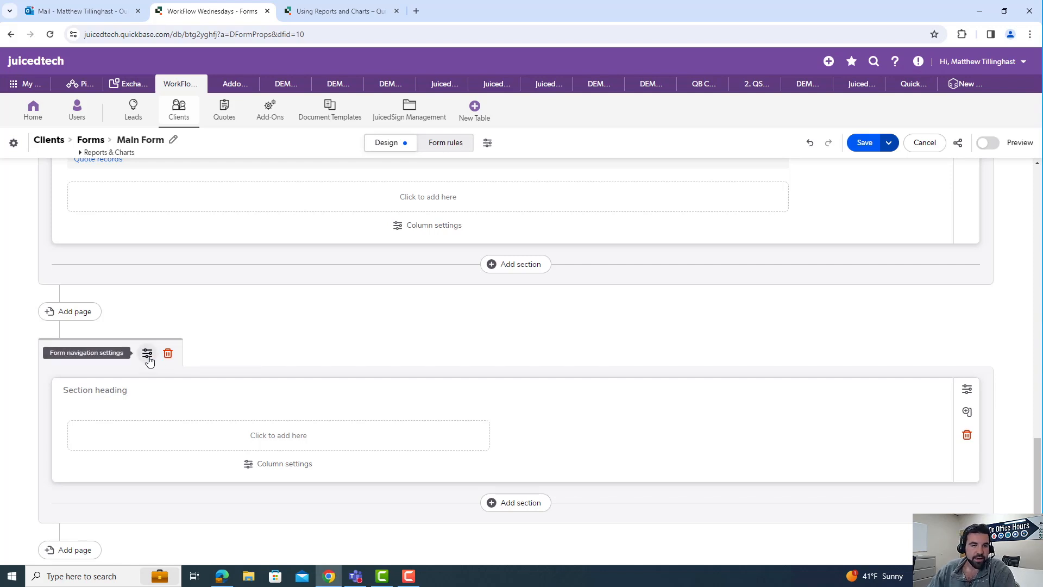
Step: In the form navigation settings, display the pages as steps and set the first page's heading to Fill in info
left_click(145, 359)
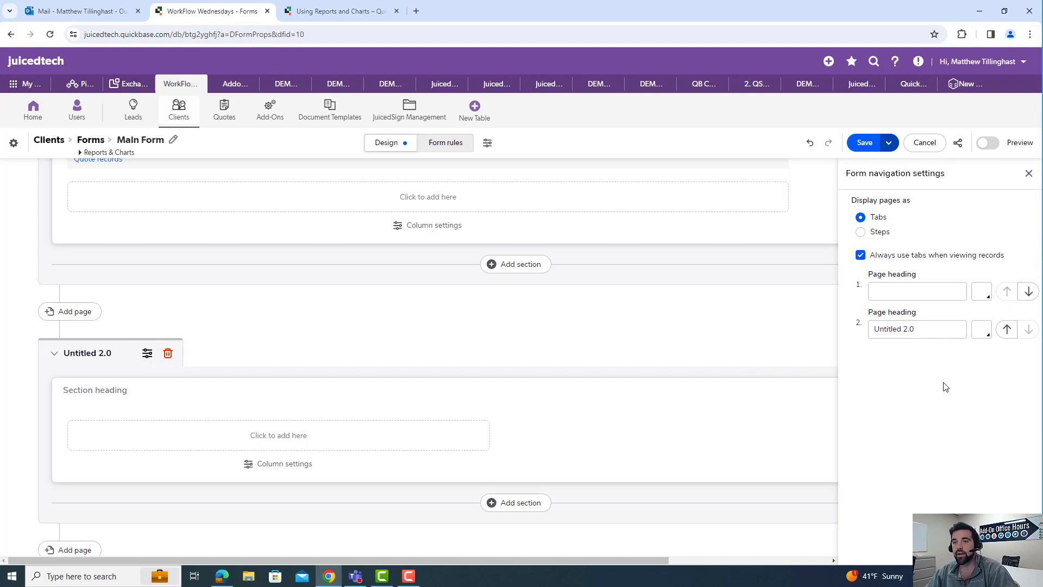
scroll(666, 394, "up", 10)
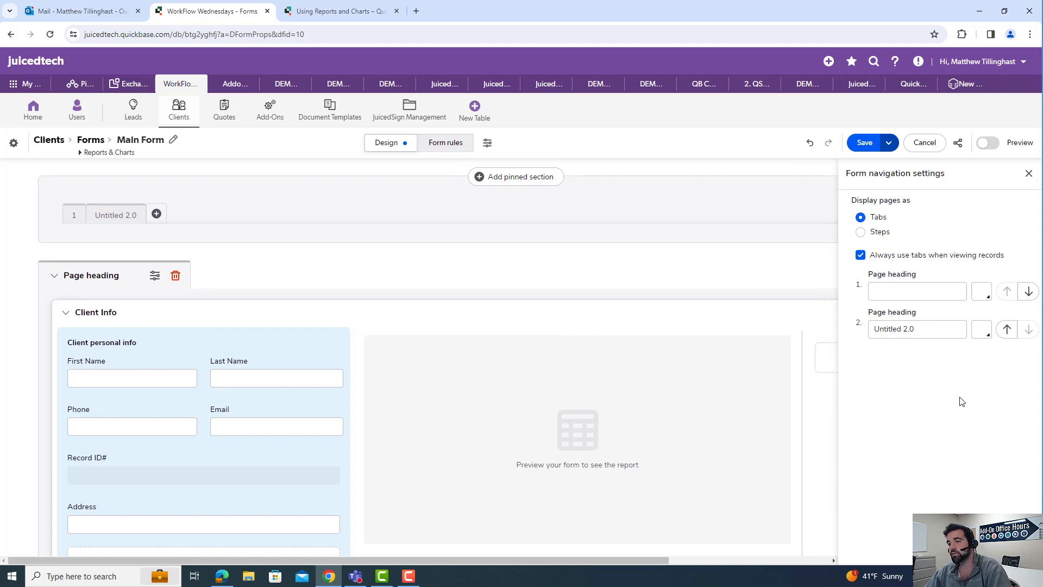
left_click(861, 232)
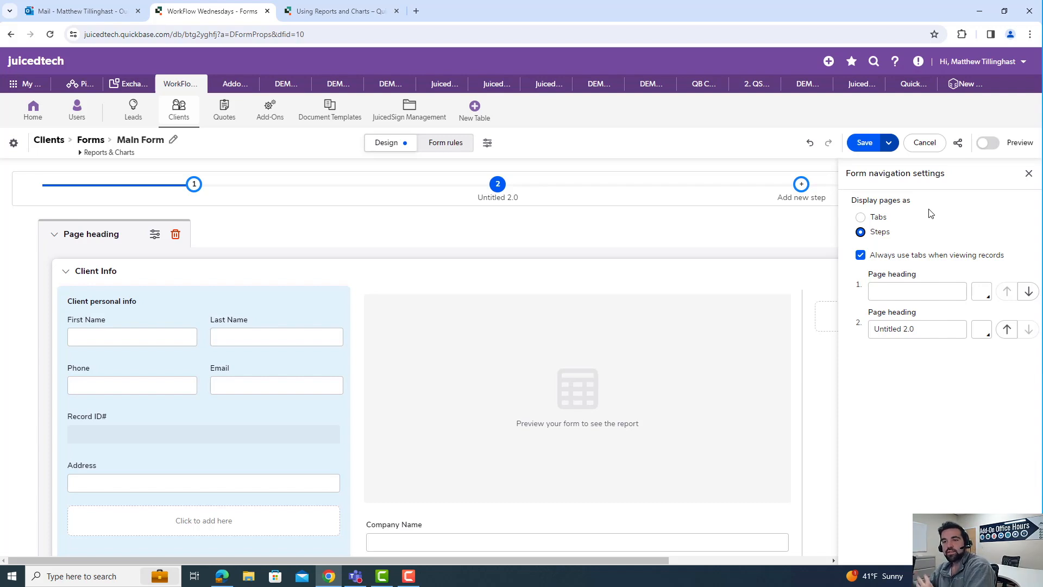
left_click(925, 289)
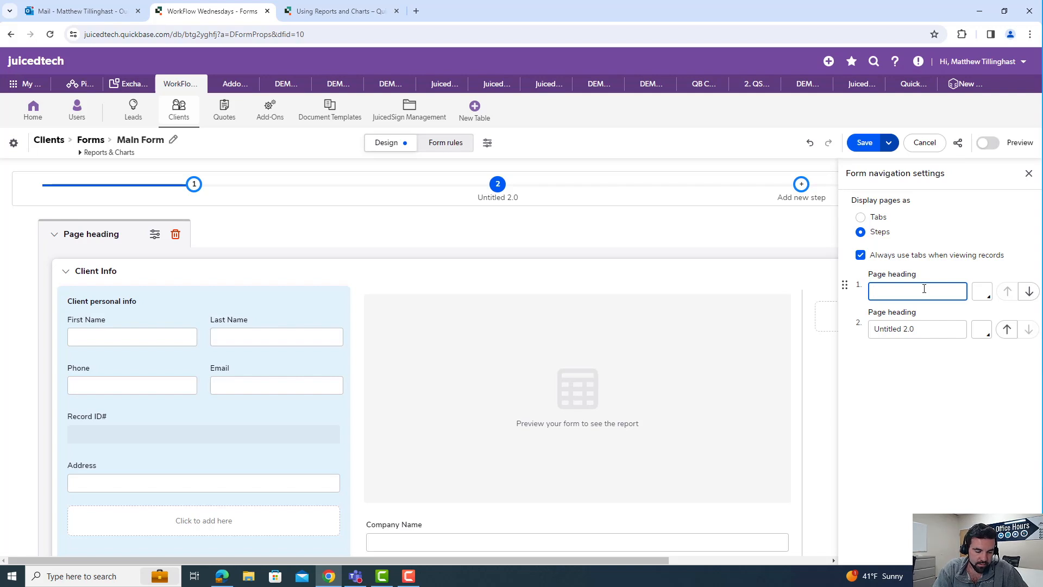
type("Fill in info")
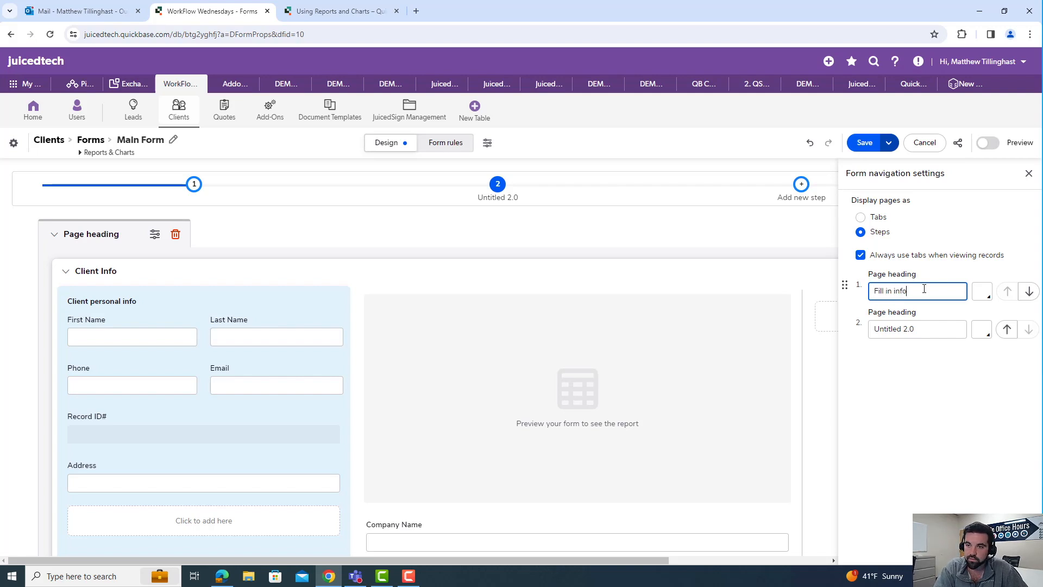
left_click(936, 387)
Step: Move the Fill in info page below Untitled 2.0 and back to first place, and display the pages as tabs
left_click_drag(845, 284, 863, 361)
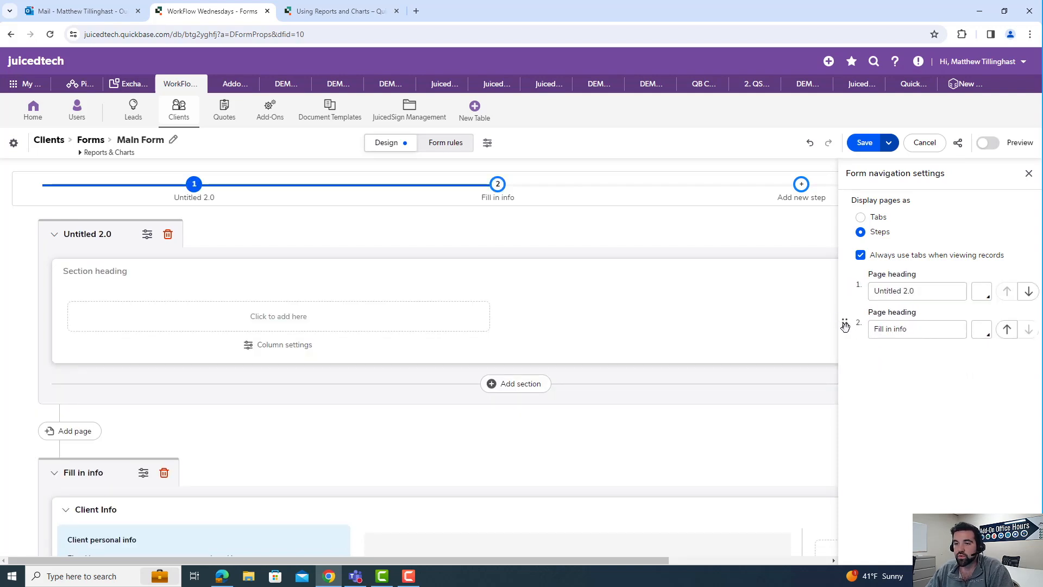
left_click_drag(856, 324, 873, 291)
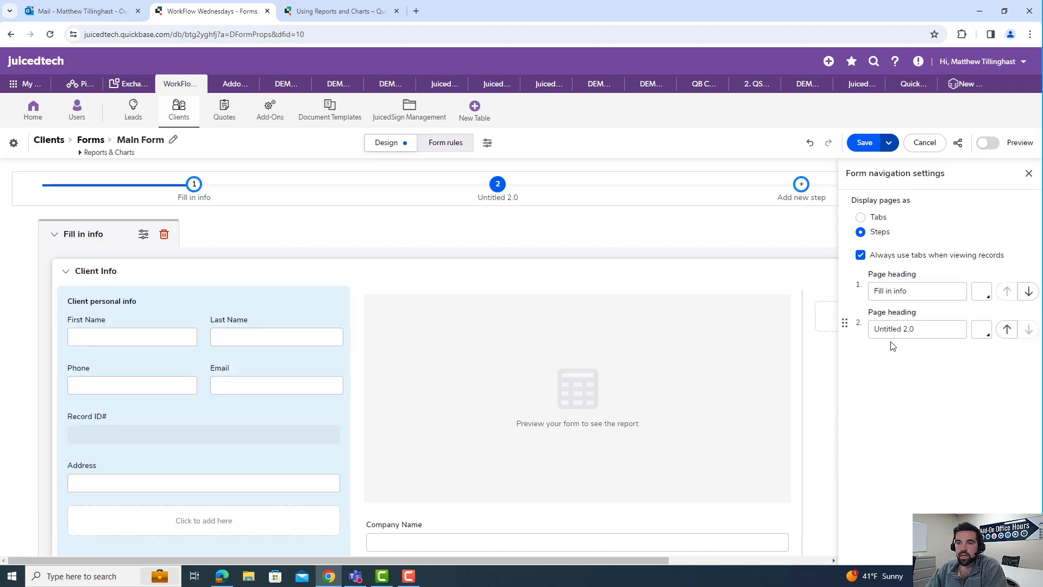
left_click(861, 216)
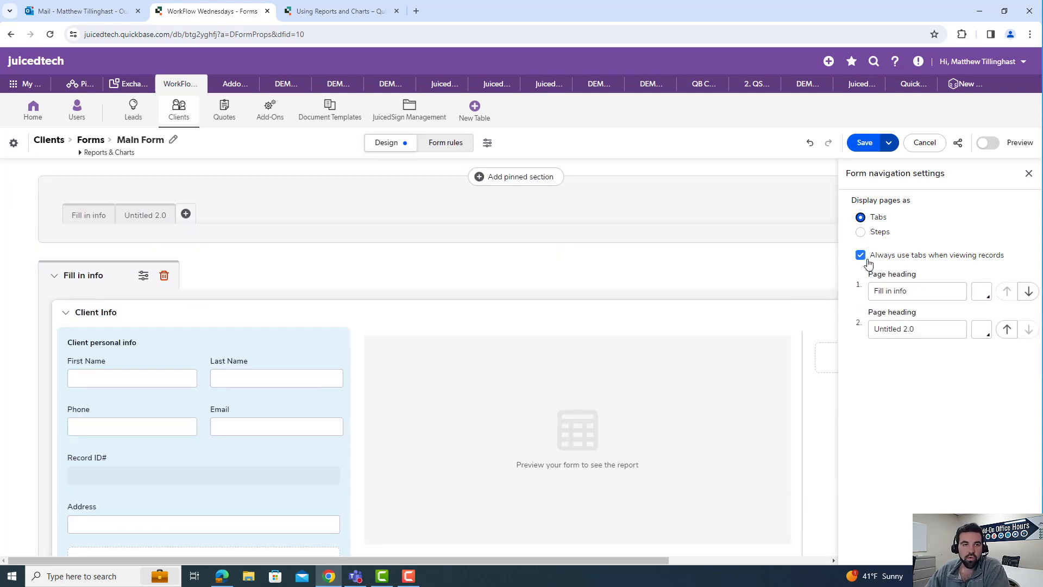
left_click(1029, 173)
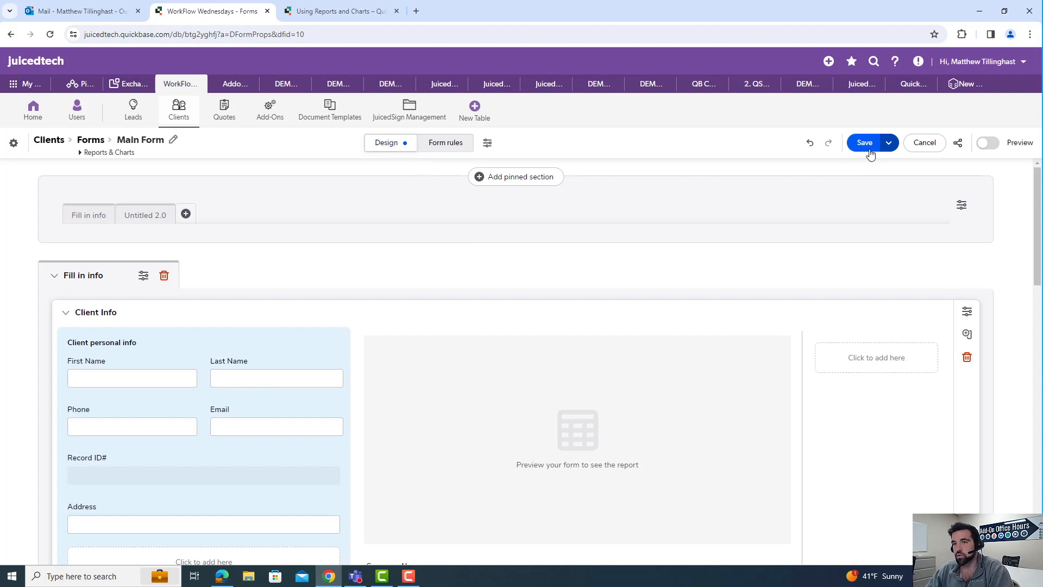
Step: Examine the form rules and the builder for a new rule, discarding the untitled rule
left_click(454, 150)
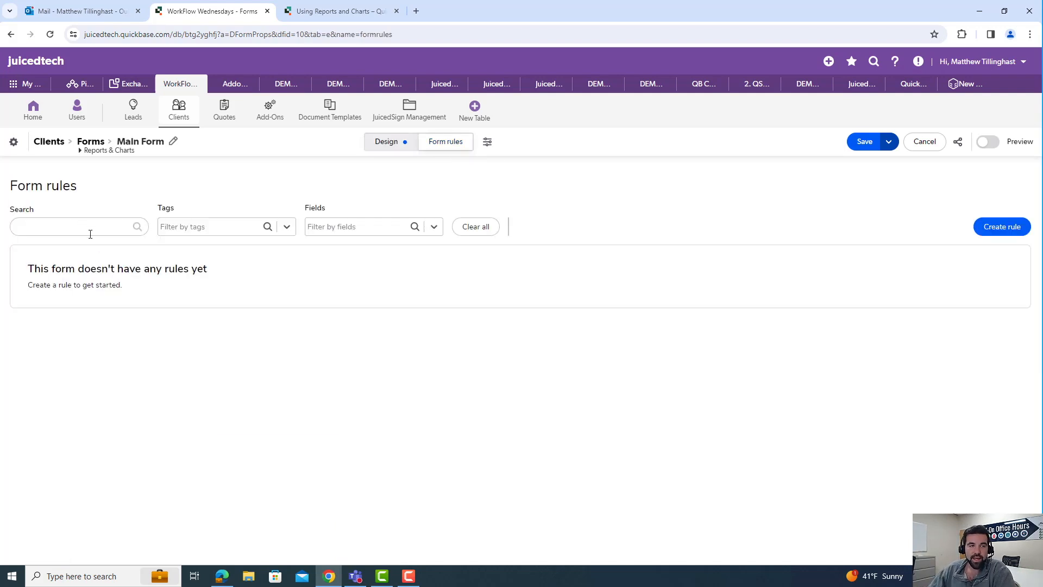
left_click(1003, 226)
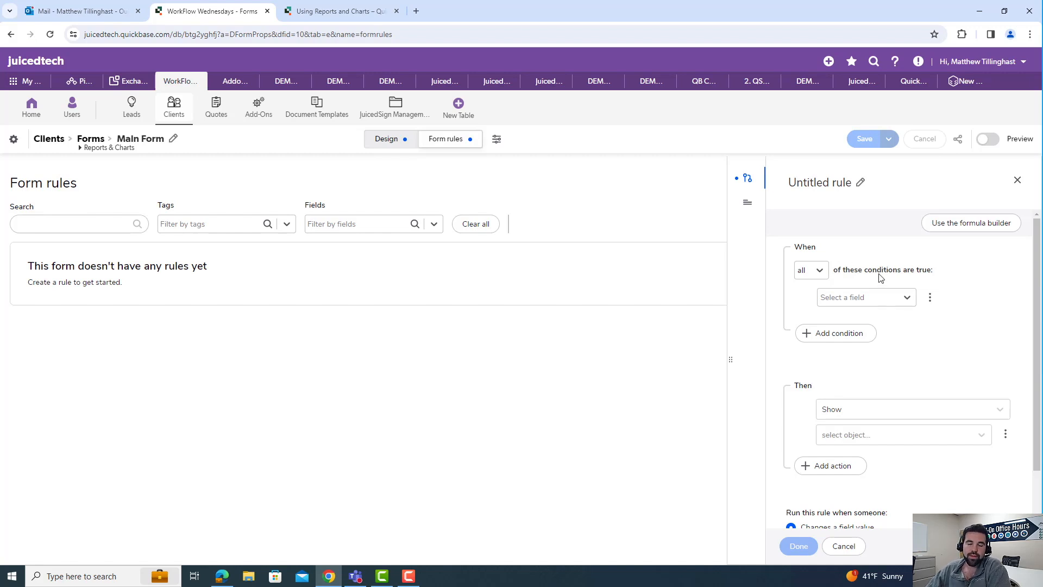
left_click(1018, 181)
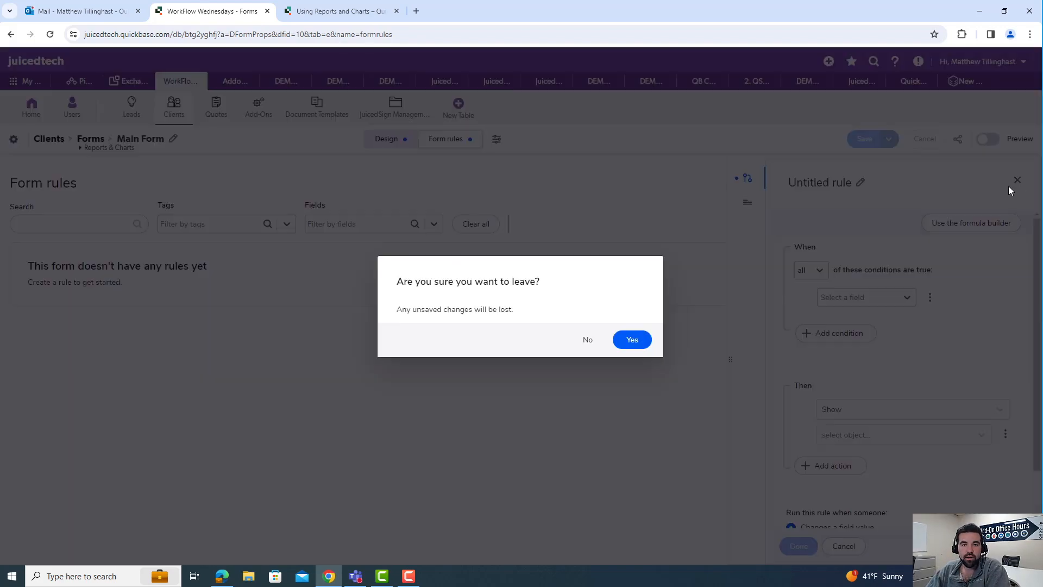
left_click(630, 338)
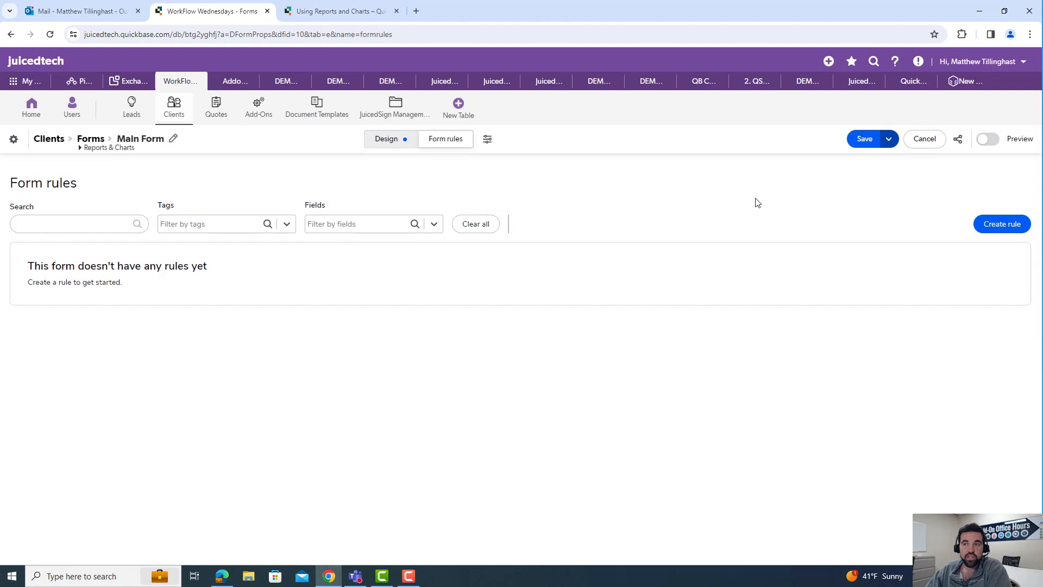
Step: In the form settings, keep new Clients fields being added automatically to the bottom of the form, and save the form
left_click(487, 144)
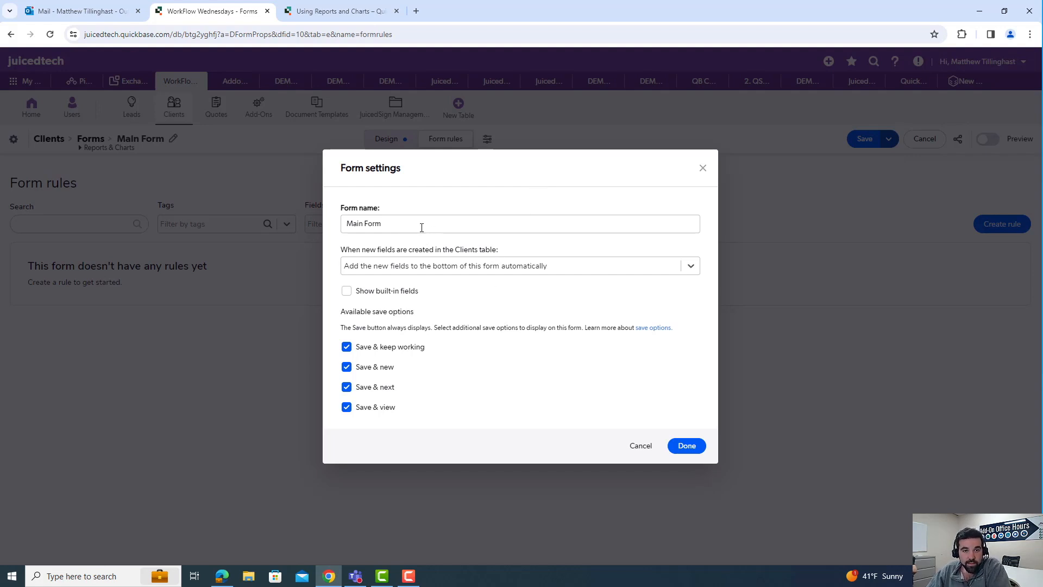
left_click(613, 272)
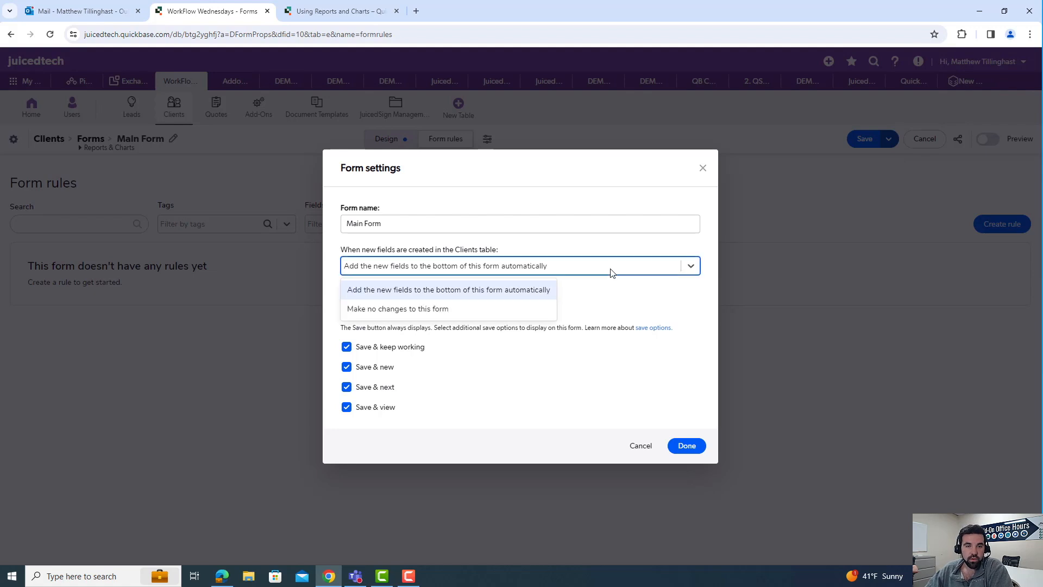
left_click(613, 288)
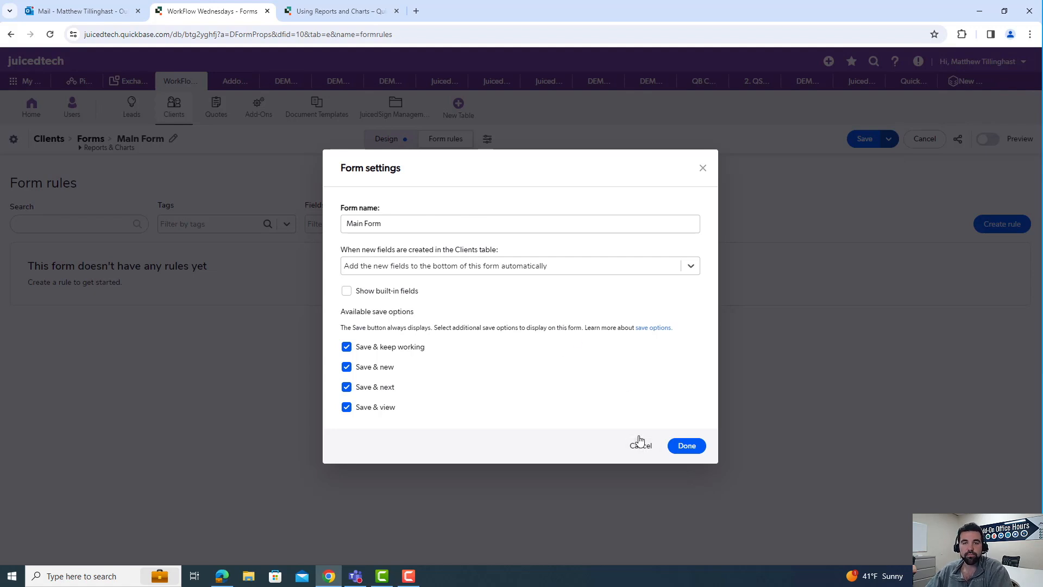
left_click(685, 446)
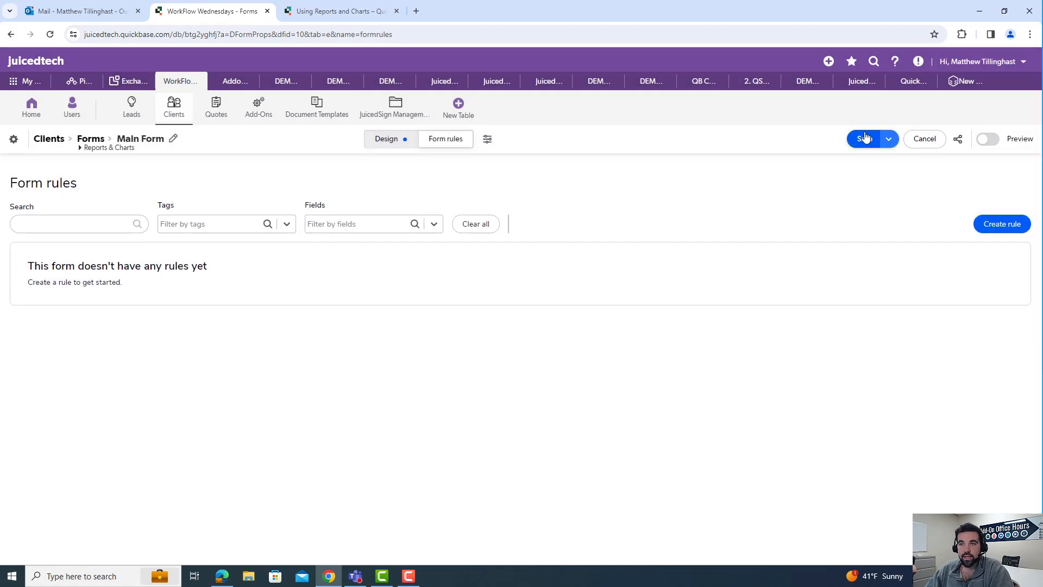
left_click(865, 139)
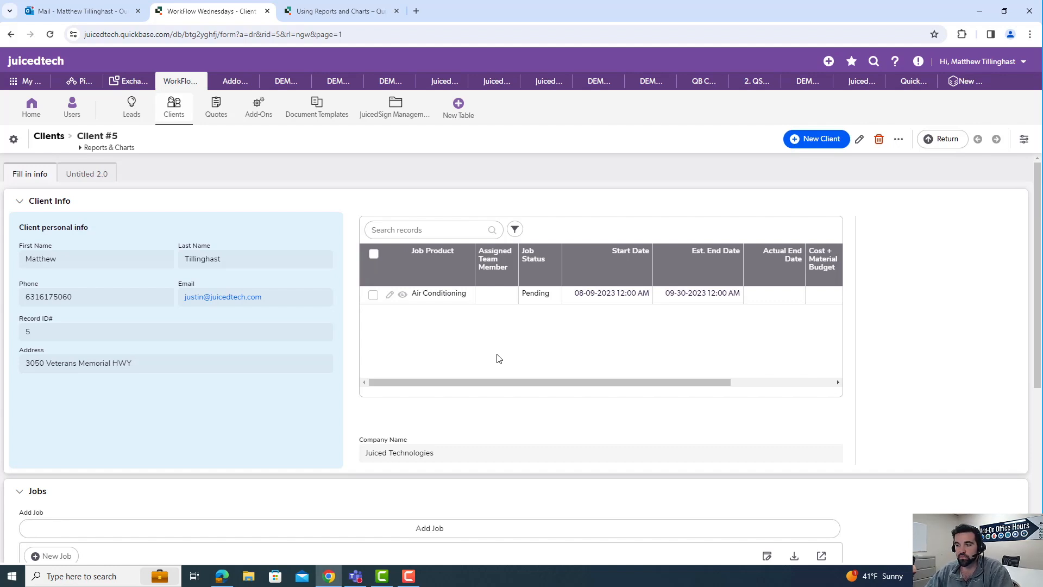
Step: View the Air Conditioning job from the client record's embedded report, and open it for editing, closing it without changes
left_click(404, 298)
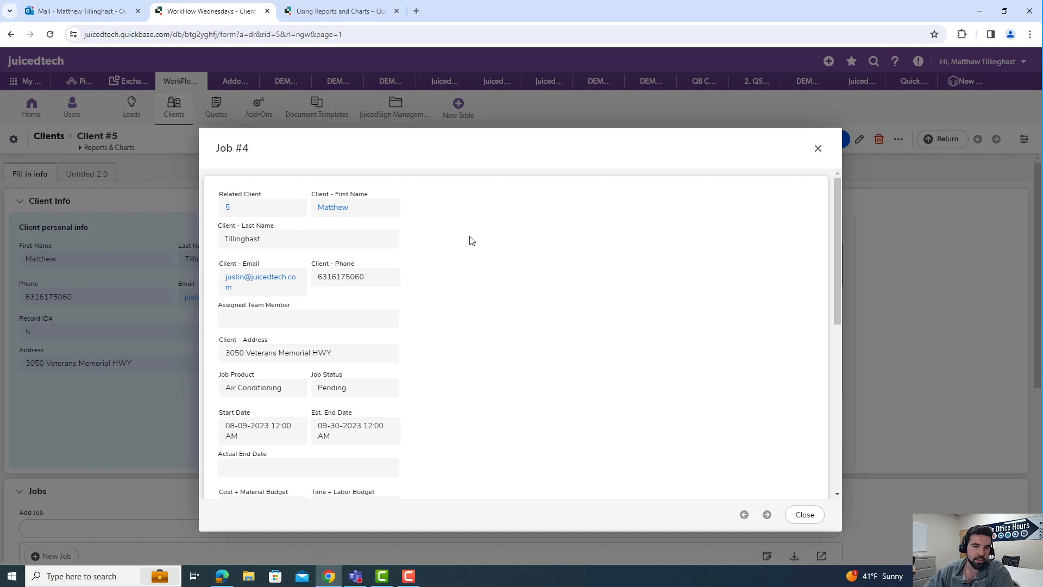
scroll(492, 233, "down", 5)
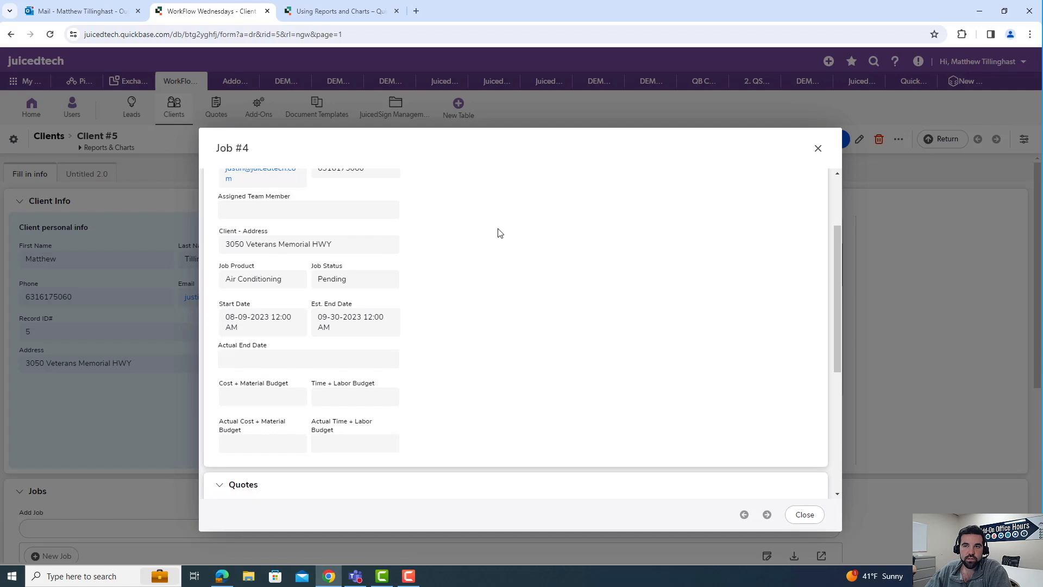
scroll(443, 221, "up", 5)
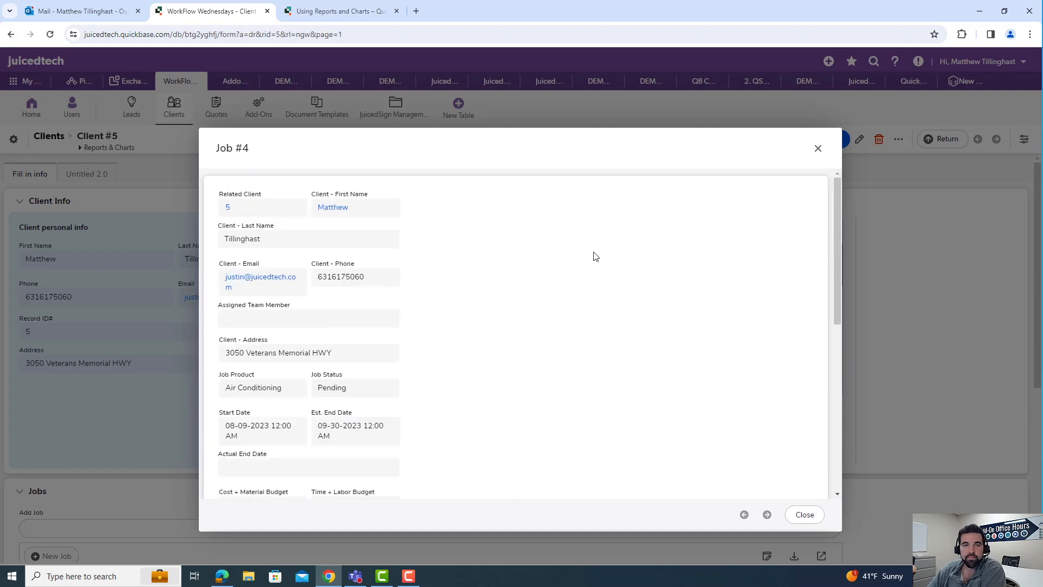
left_click(804, 517)
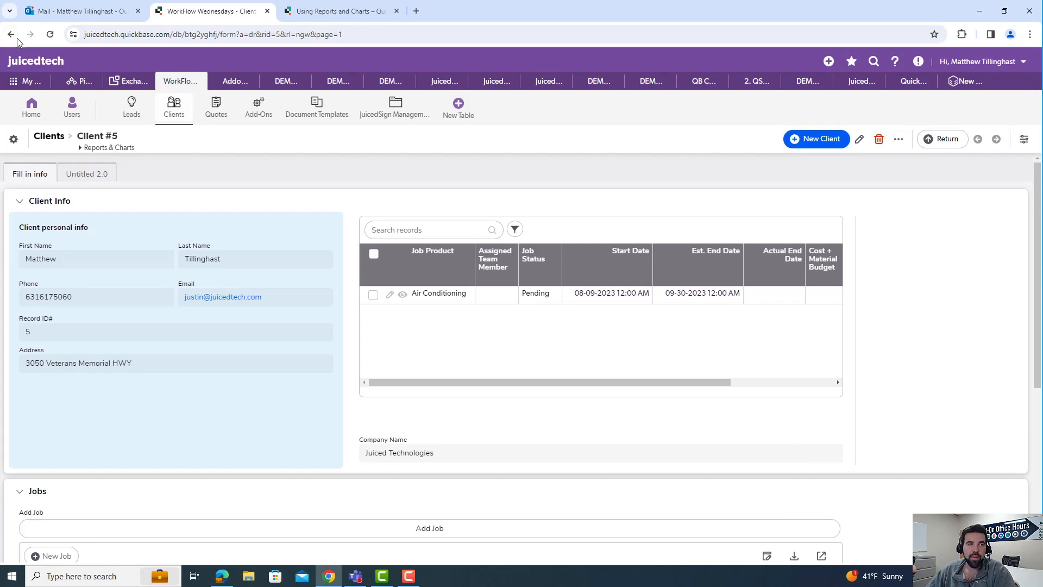
left_click(390, 295)
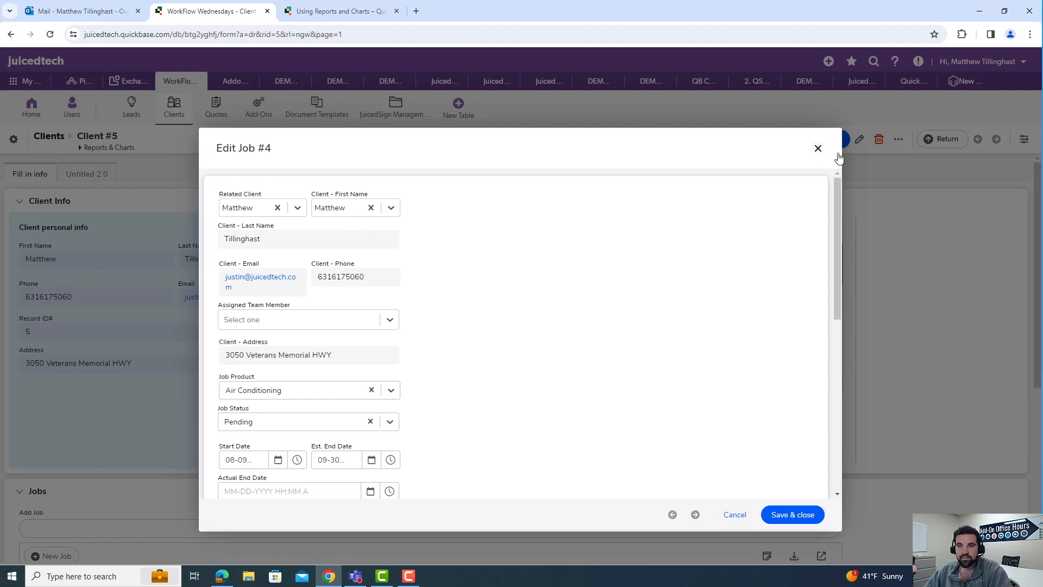
left_click(819, 148)
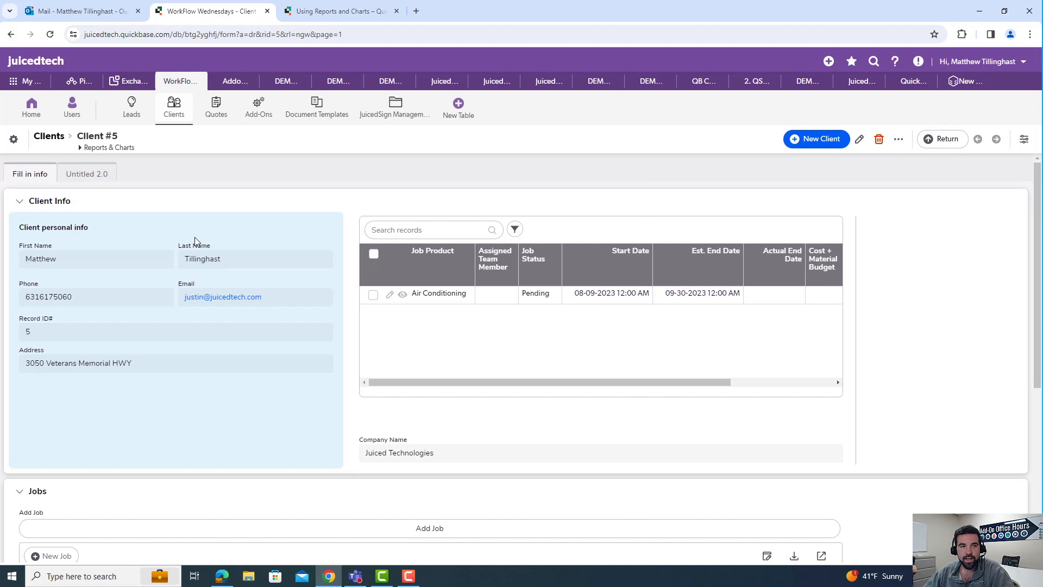
Step: Look at the client record's Untitled 2.0 page, and return to the Fill in info page to review its Jobs section
left_click(102, 179)
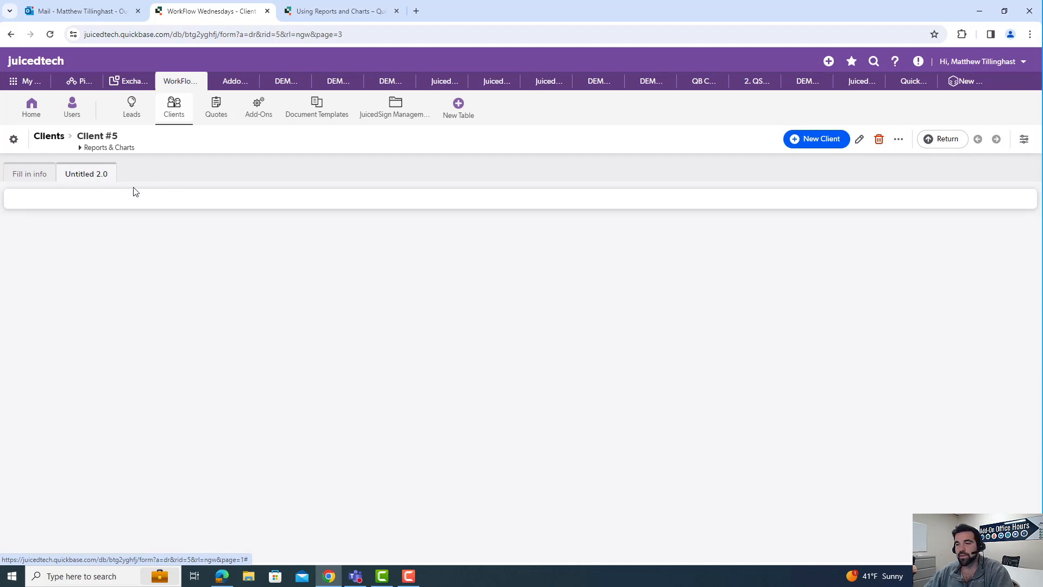
left_click(32, 178)
scroll(322, 210, "down", 5)
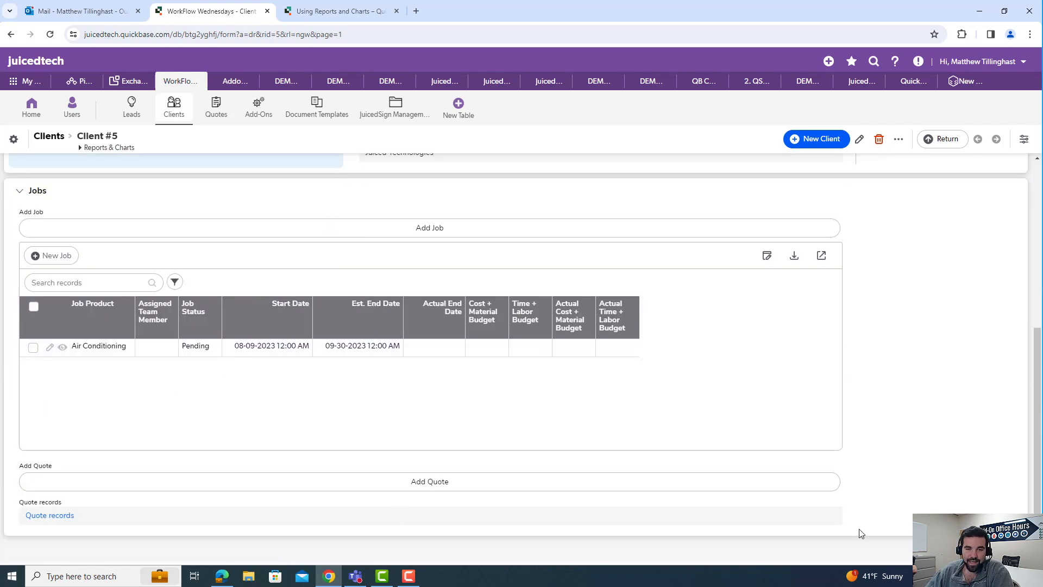
scroll(924, 500, "up", 5)
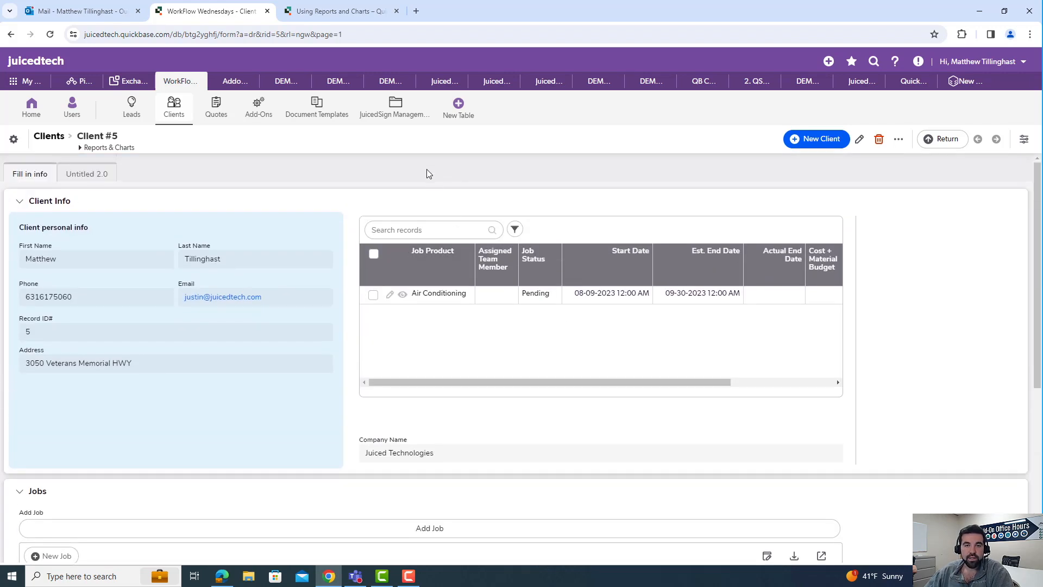